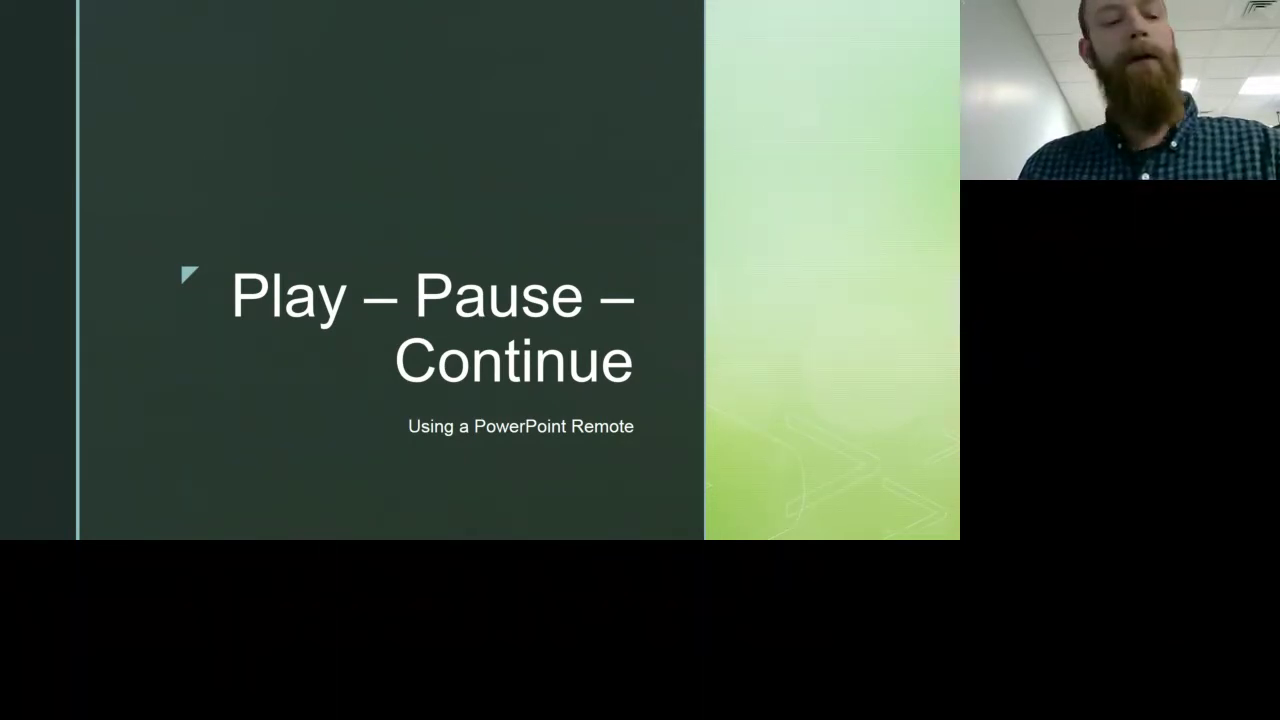
# End the slide show and bring up empty slide 2 in the editor
pyautogui.press('Escape')
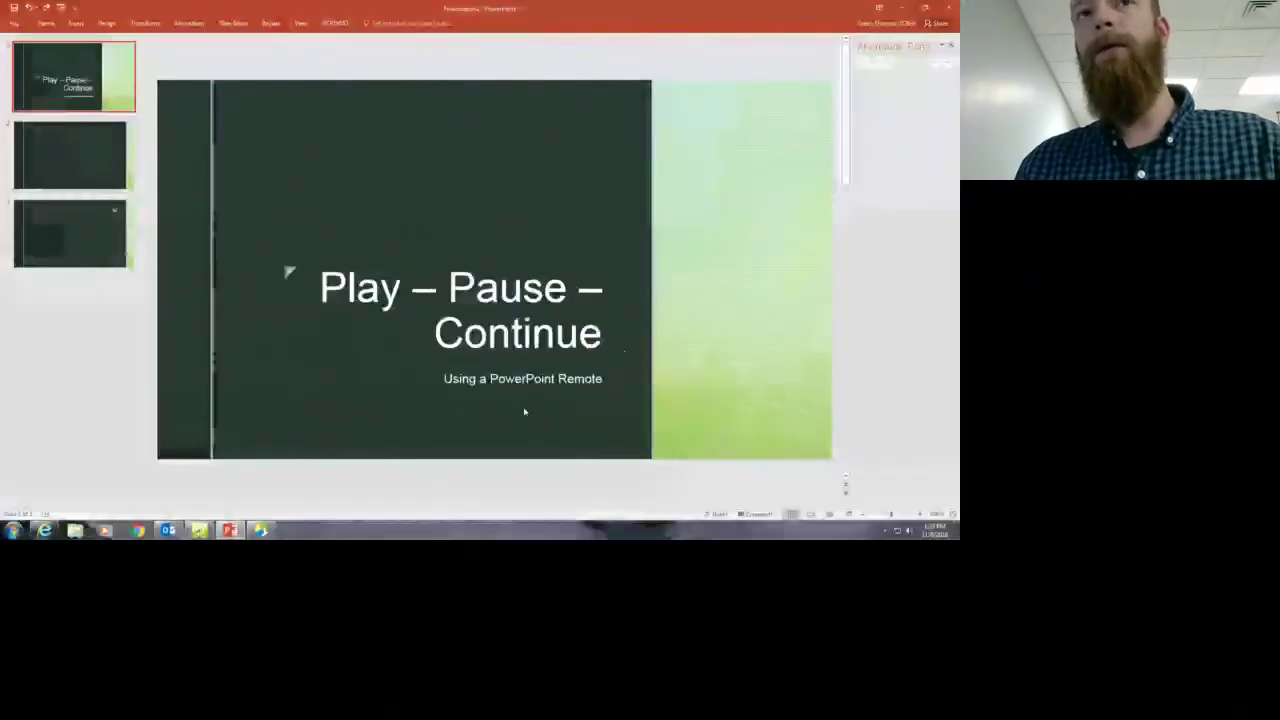
pyautogui.click(44, 170)
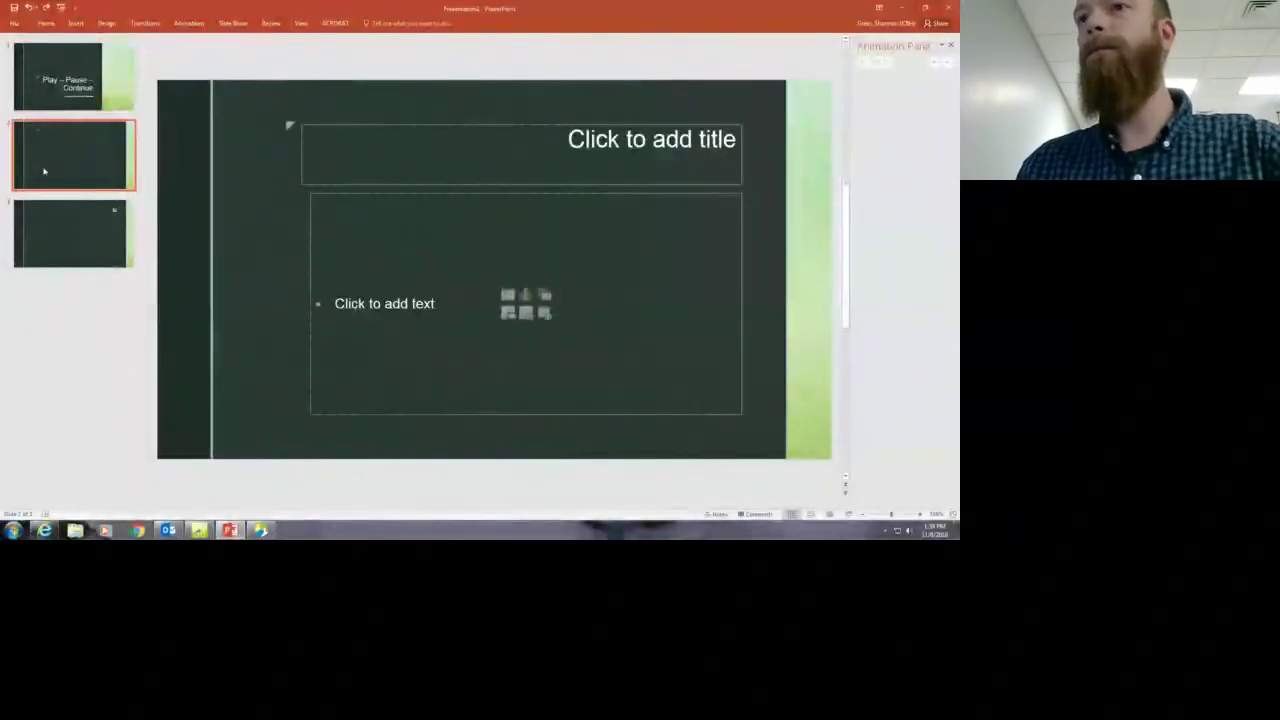
# Insert the 'snow january 22 2016.mp4' video into slide 2's content placeholder
pyautogui.click(545, 314)
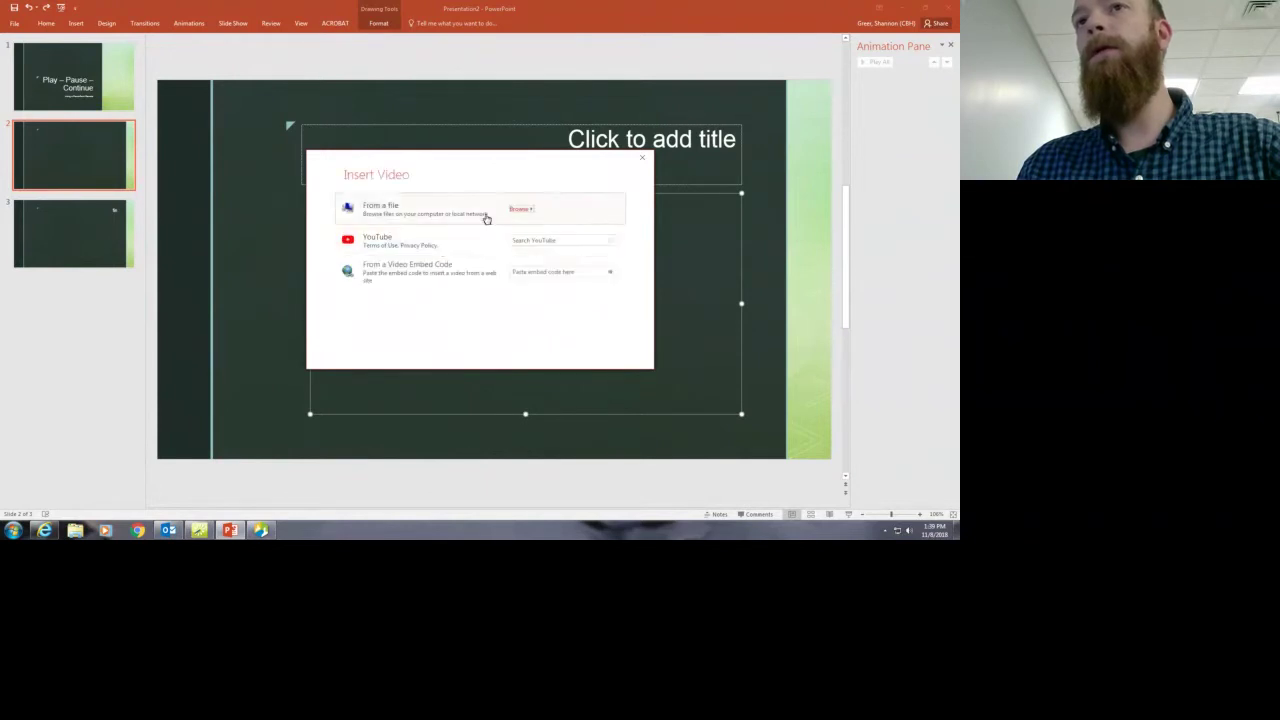
pyautogui.press('Escape')
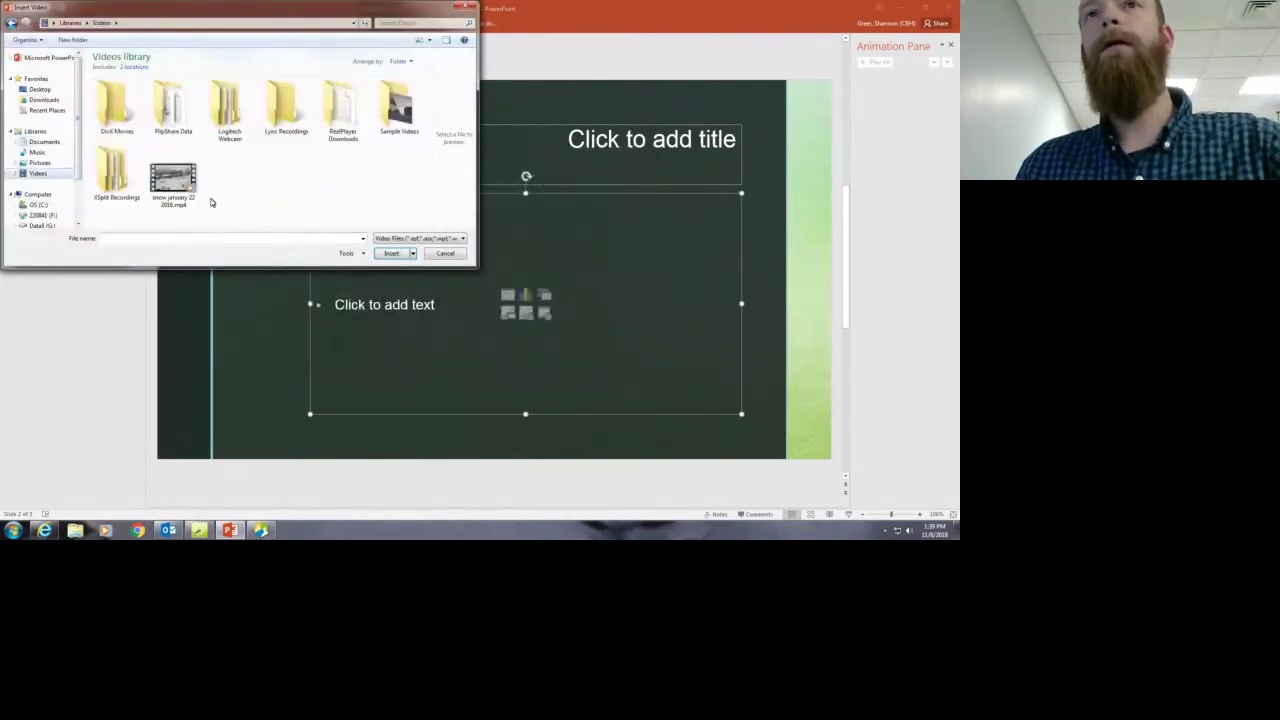
pyautogui.click(190, 192)
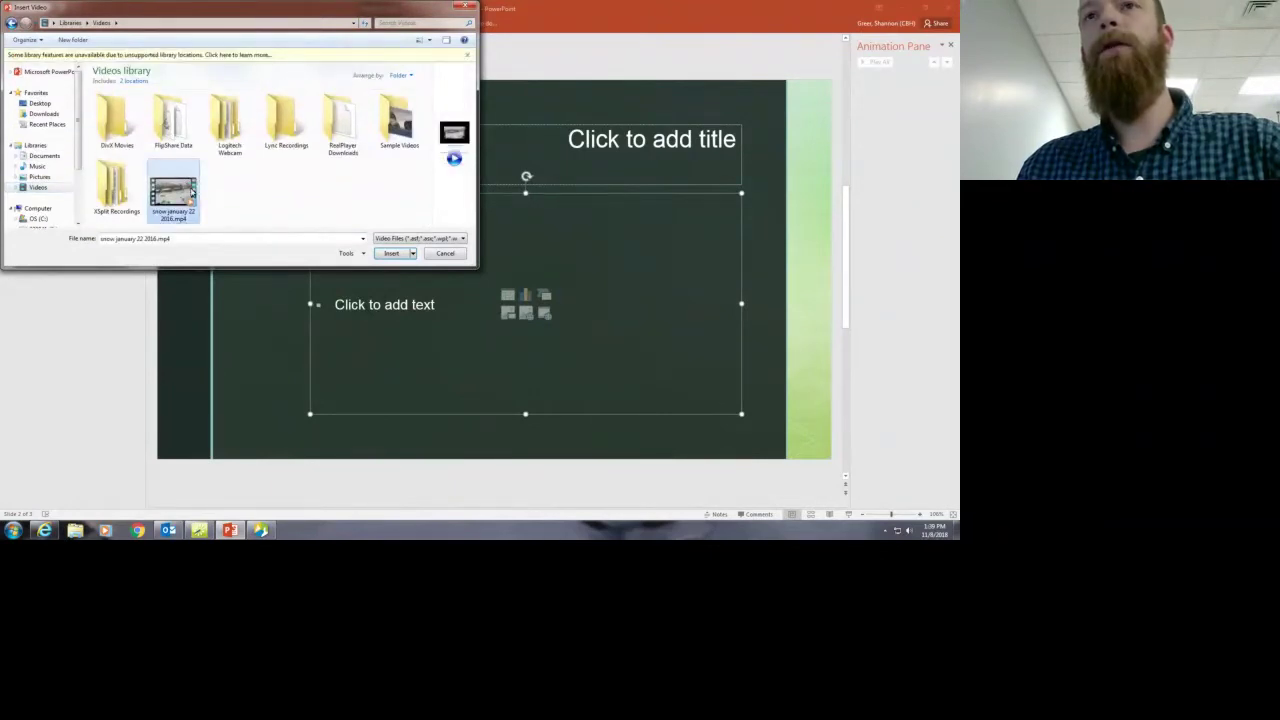
pyautogui.doubleClick(190, 192)
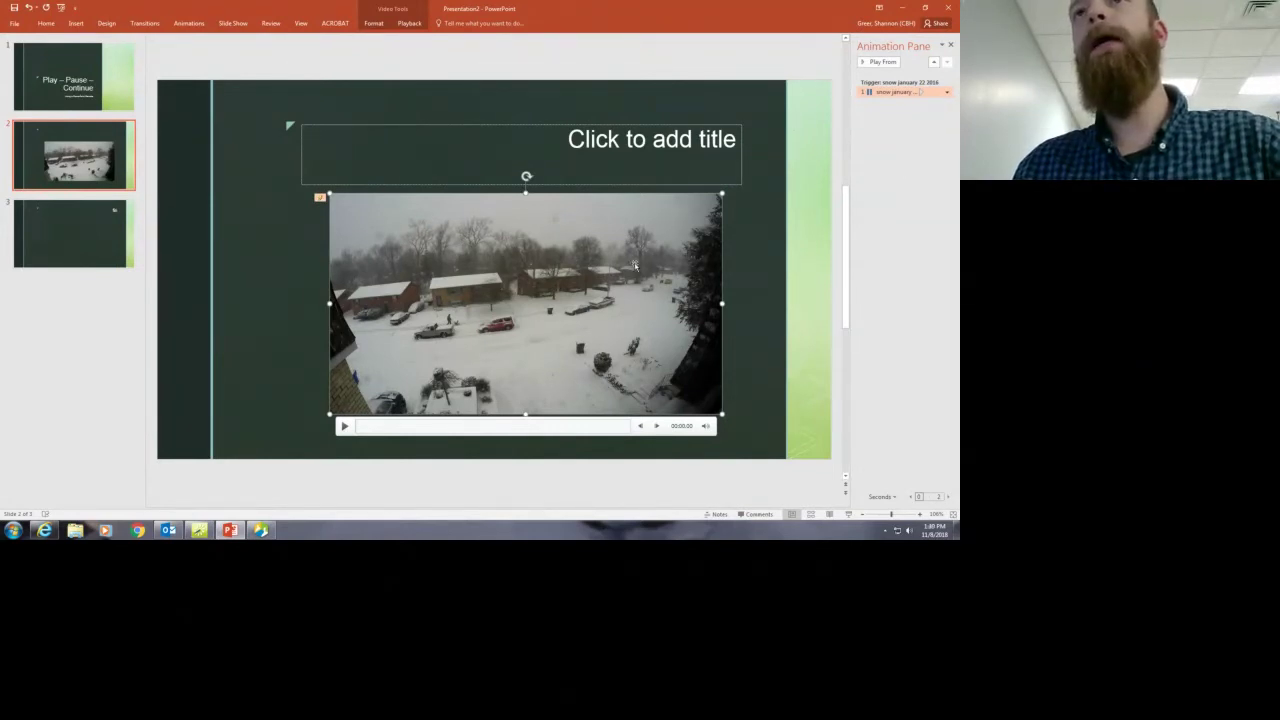
pyautogui.click(409, 23)
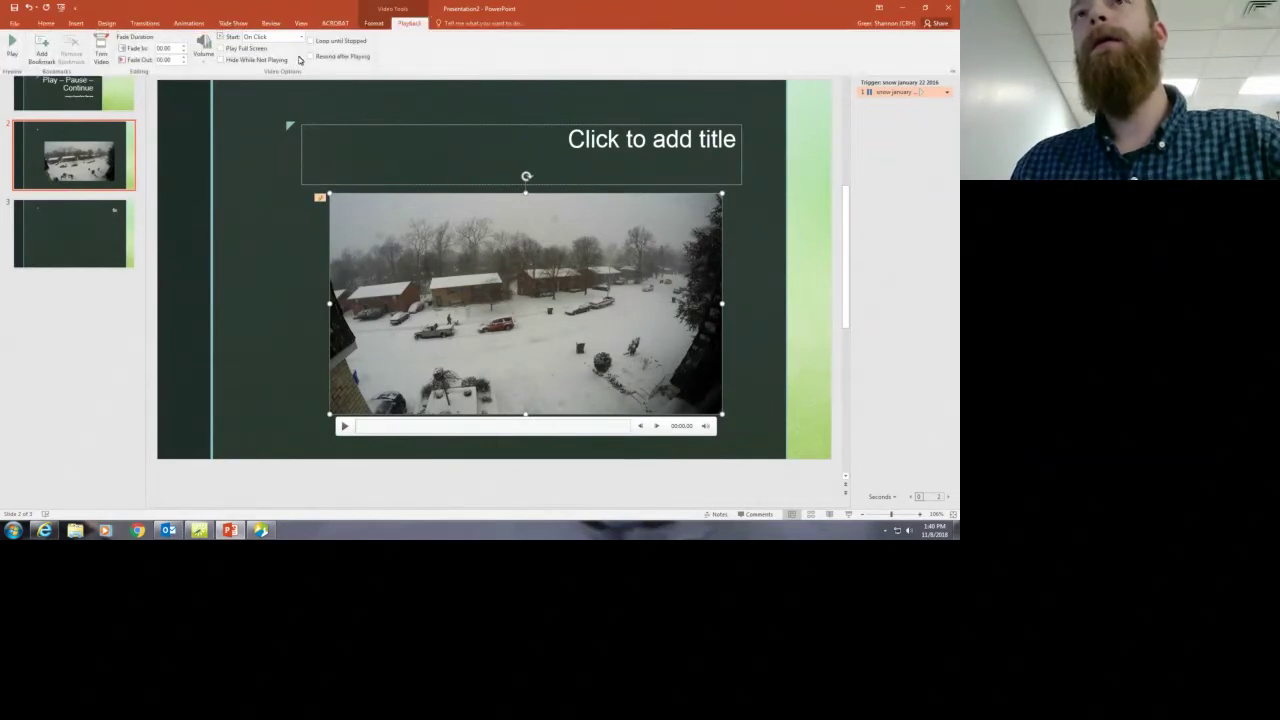
# Set the snow video to start Automatically, then run the slide show through the slides
pyautogui.click(301, 38)
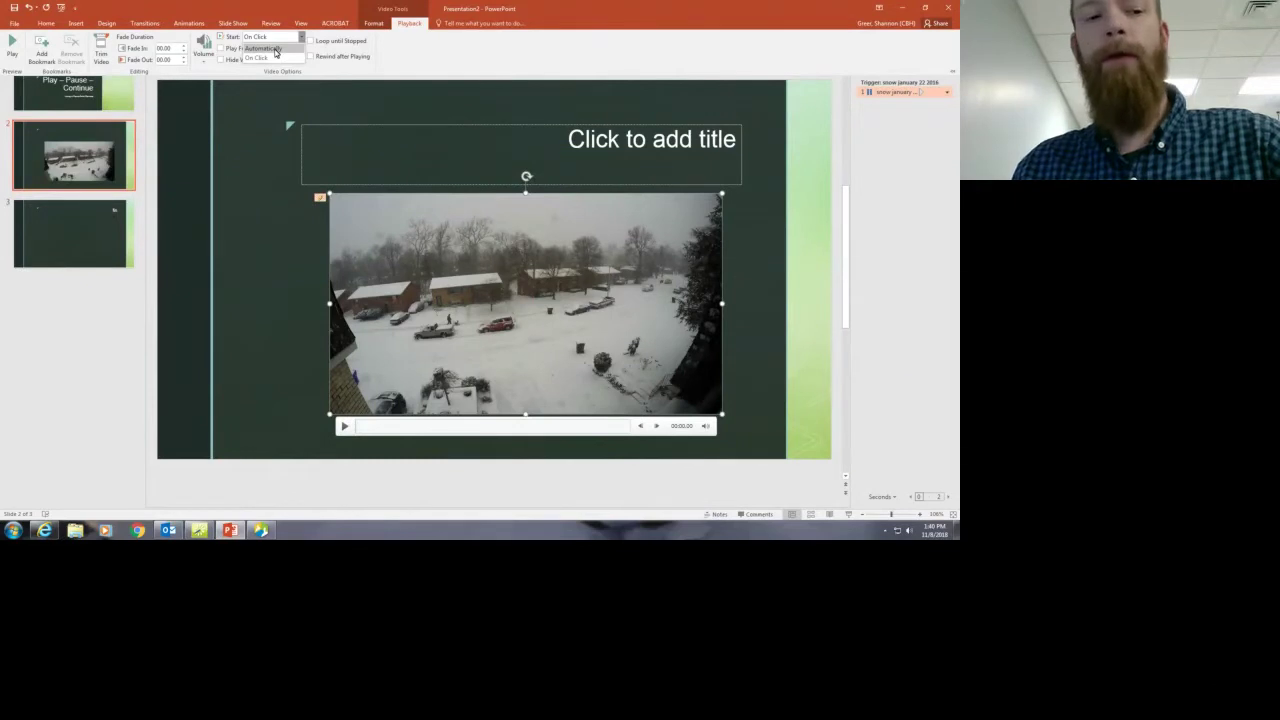
pyautogui.click(276, 50)
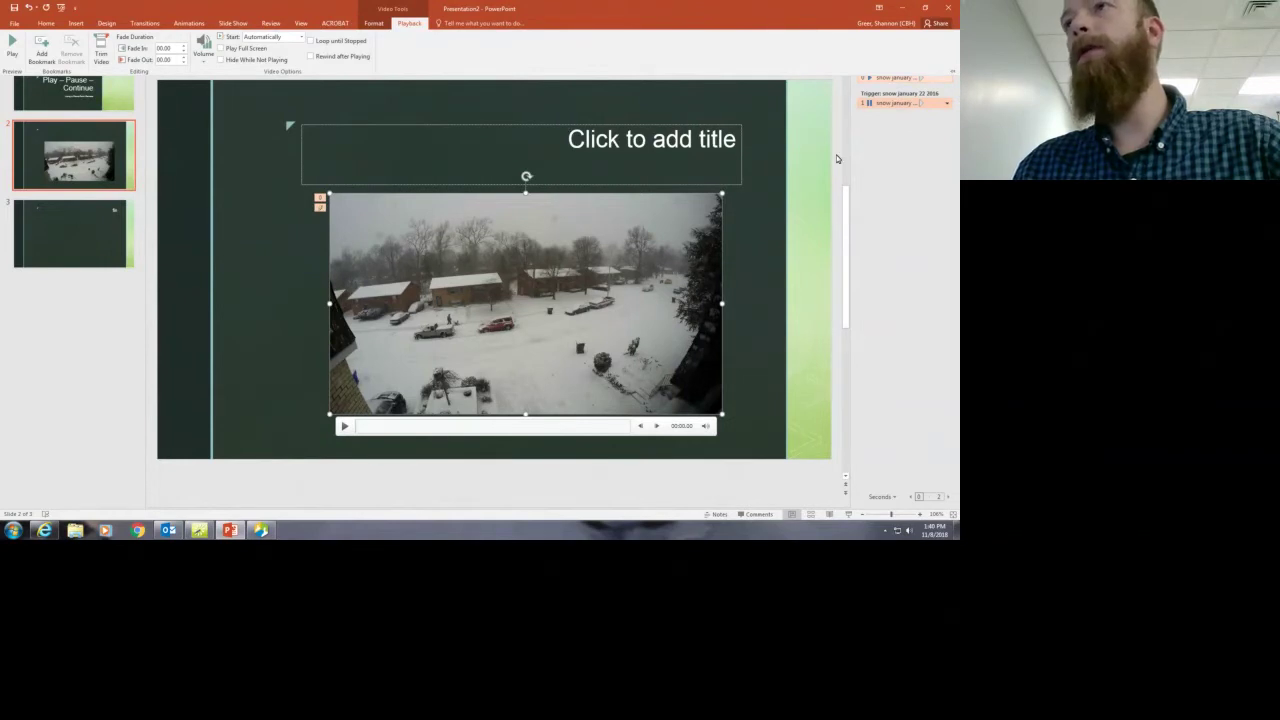
pyautogui.click(233, 23)
pyautogui.press('F5')
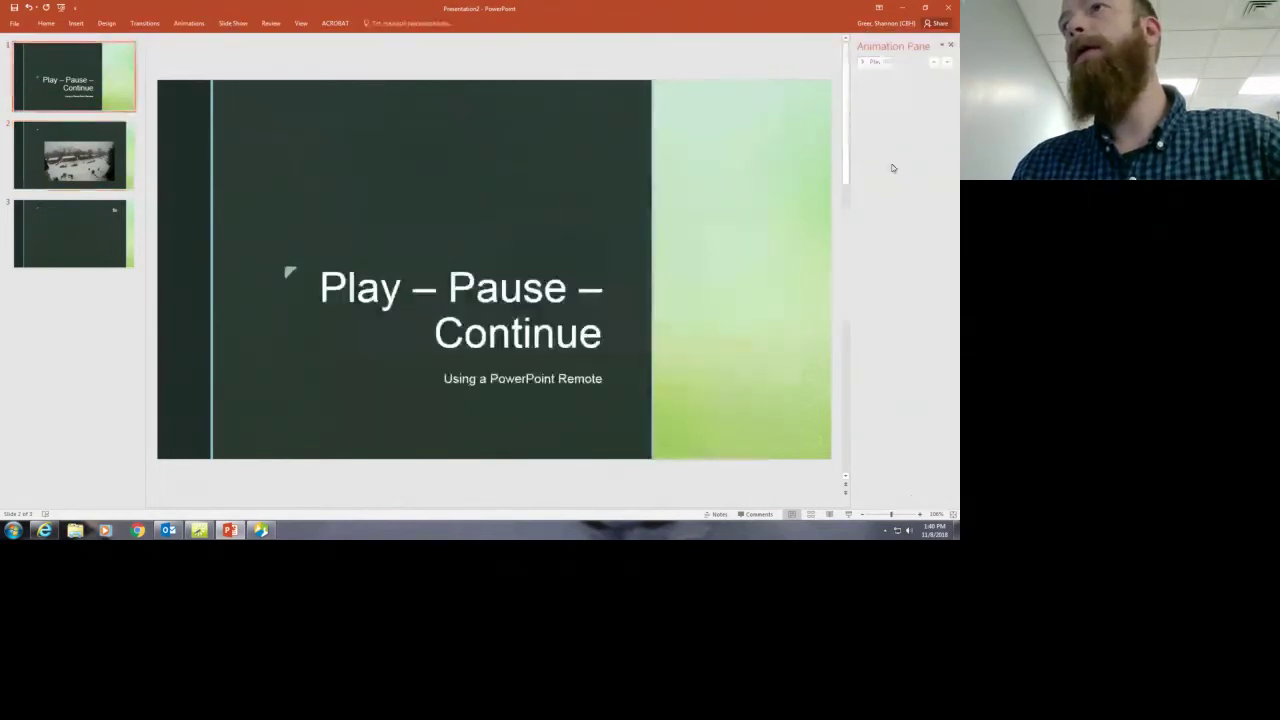
pyautogui.press('pagedown')
pyautogui.press('pagedown')
pyautogui.click(103, 122)
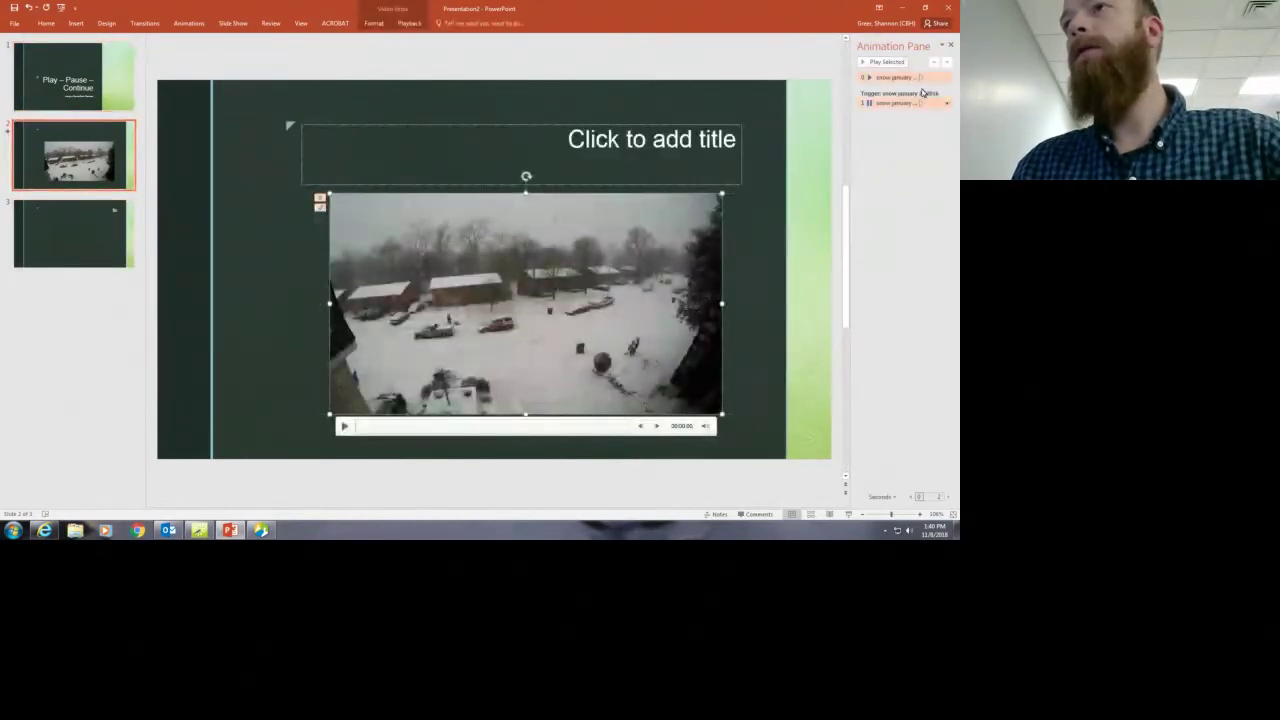
# Make the video's pause effect animate as part of the click sequence instead of by trigger
pyautogui.click(945, 103)
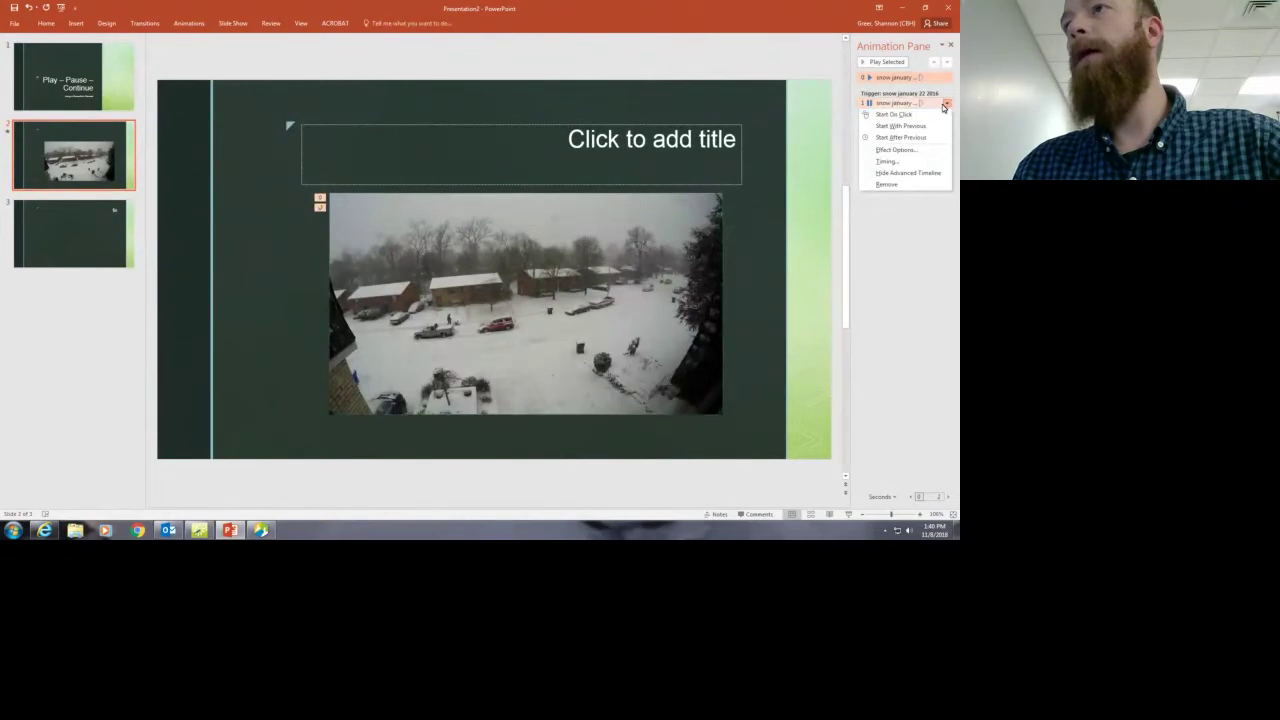
pyautogui.click(903, 151)
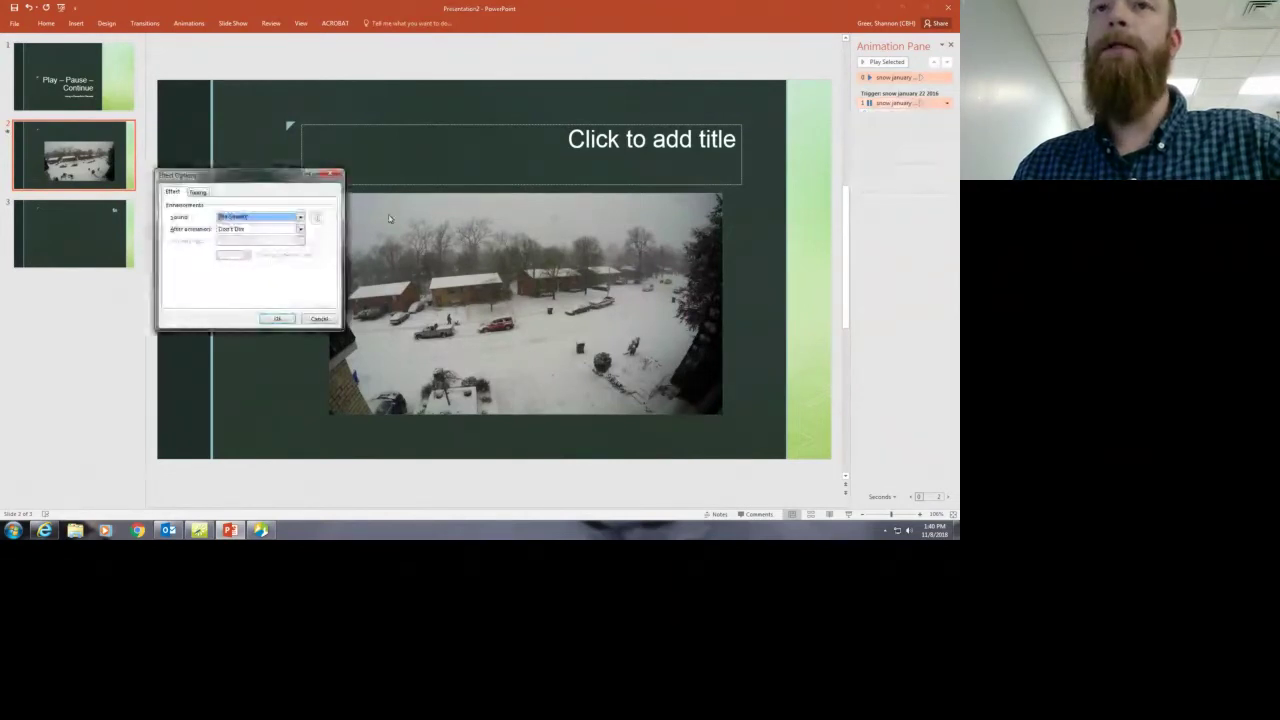
pyautogui.click(197, 191)
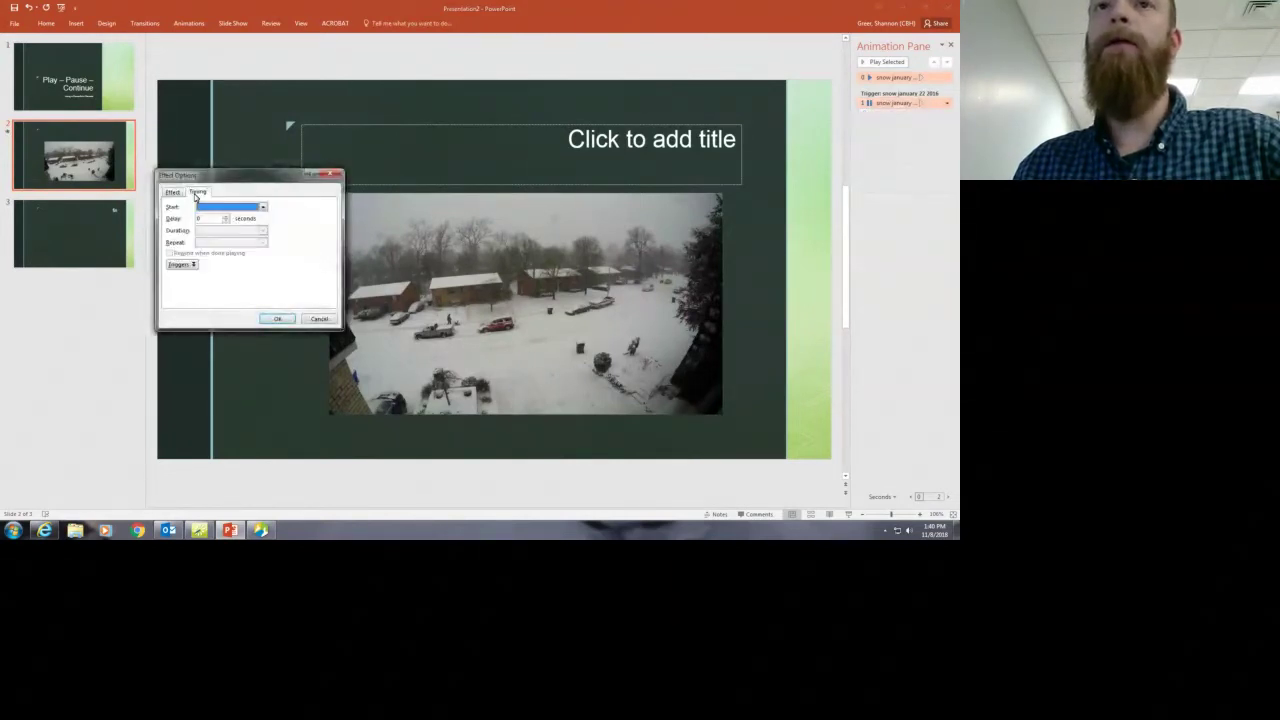
pyautogui.click(181, 266)
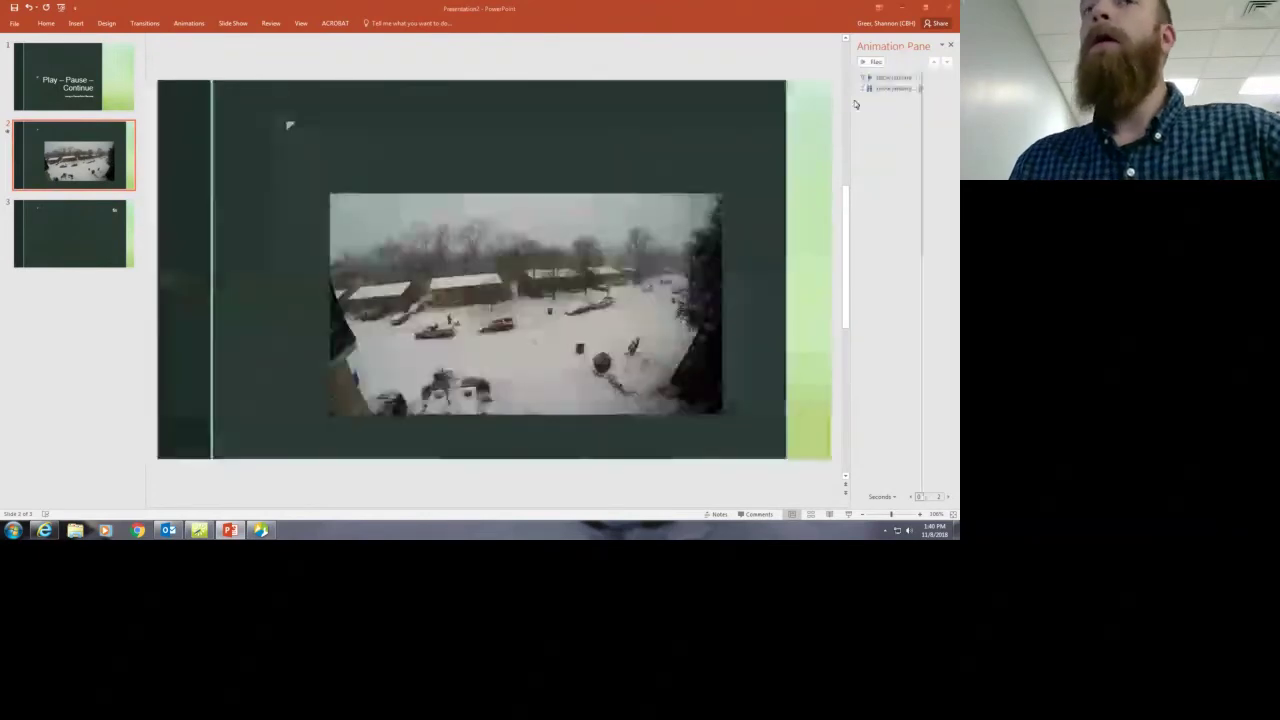
pyautogui.press('pageup')
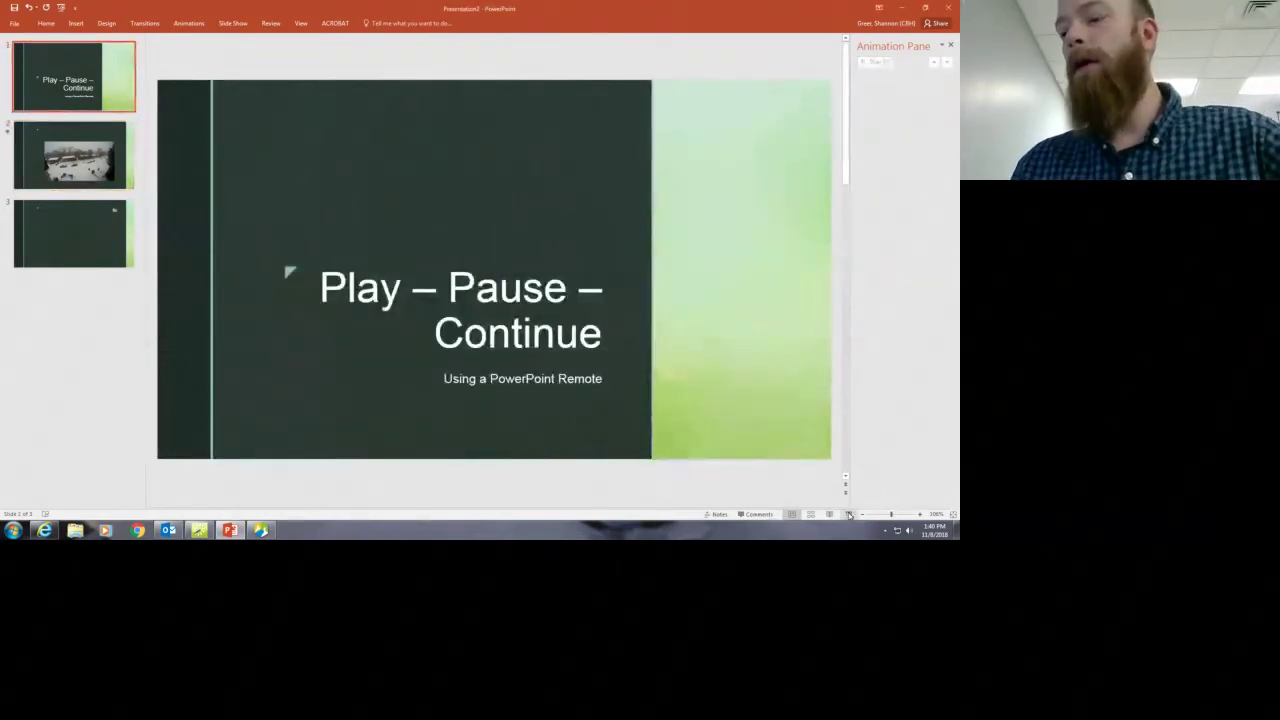
# Run the slide show from the title slide and advance to the snow video slide
pyautogui.click(848, 514)
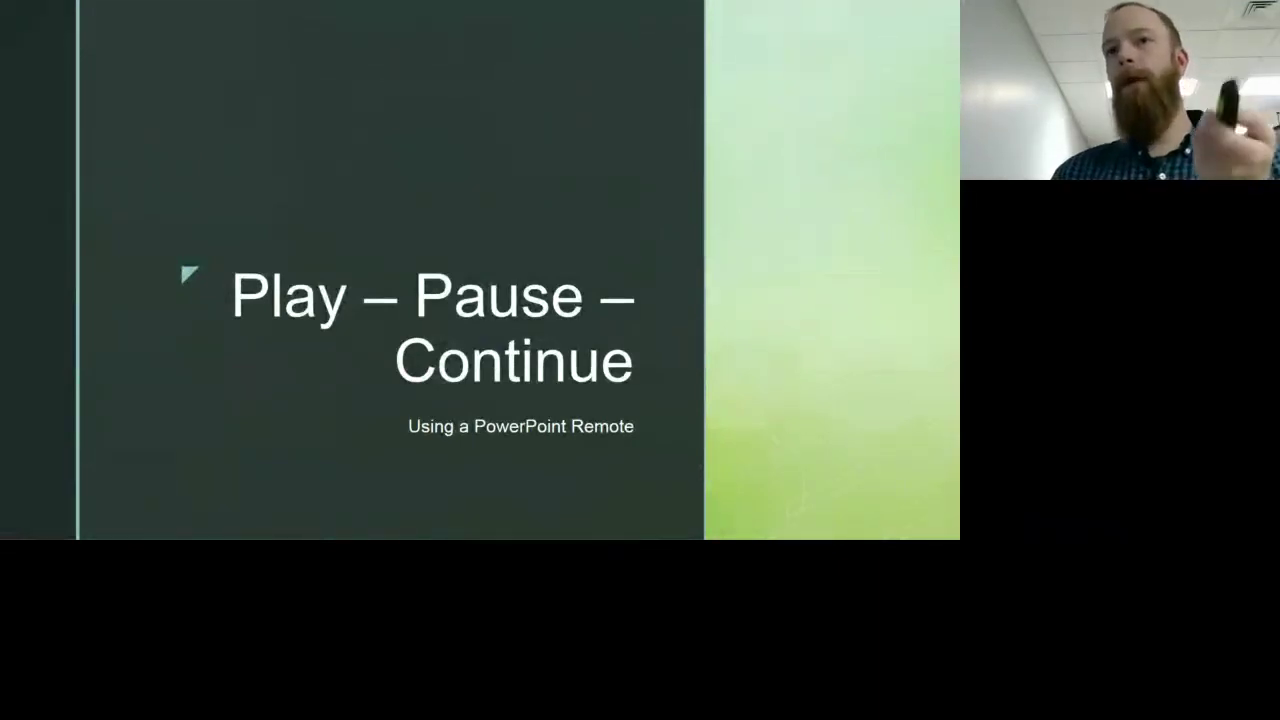
pyautogui.press('pagedown')
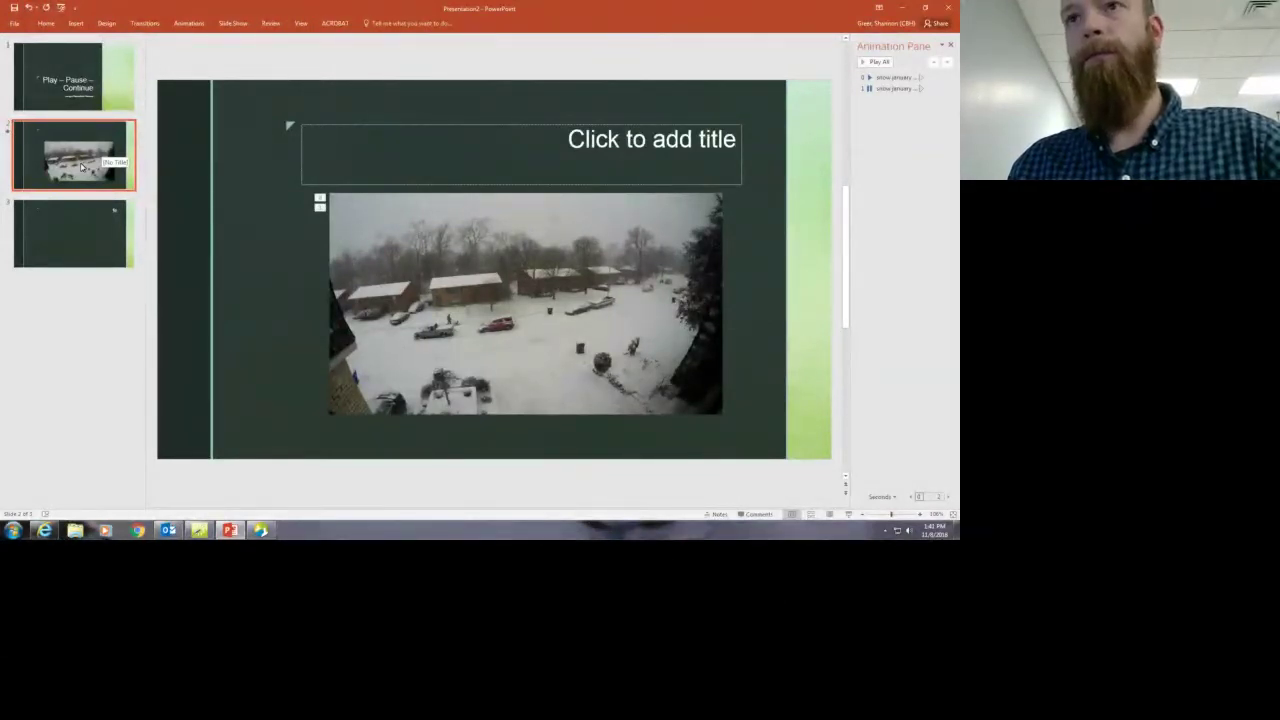
# Add Play, Pause and Play animation effects to the snow video
pyautogui.click(562, 306)
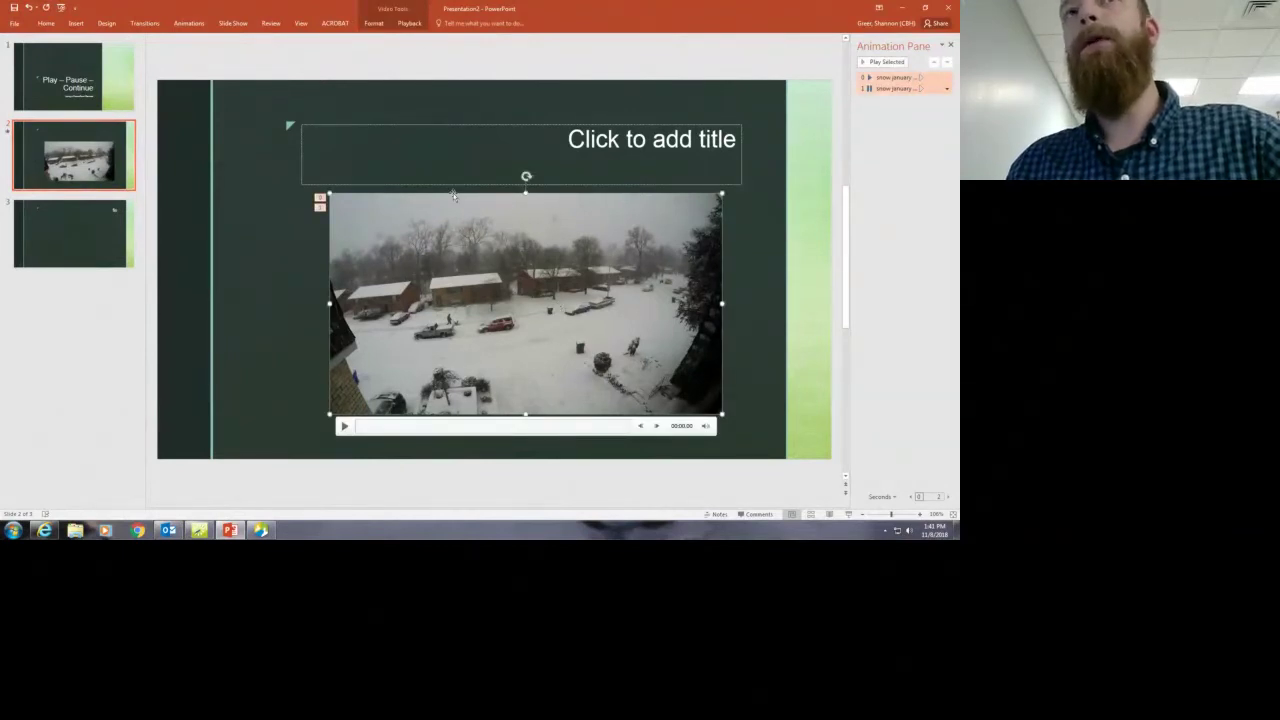
pyautogui.click(186, 24)
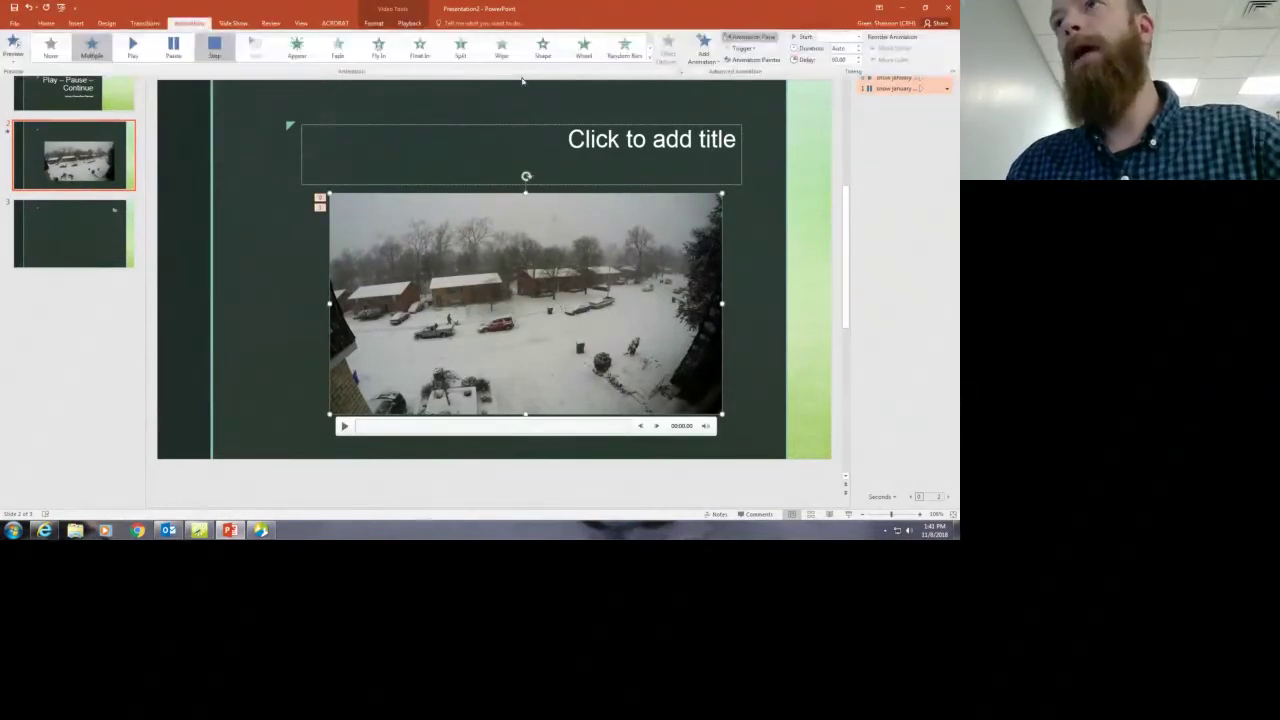
pyautogui.click(704, 50)
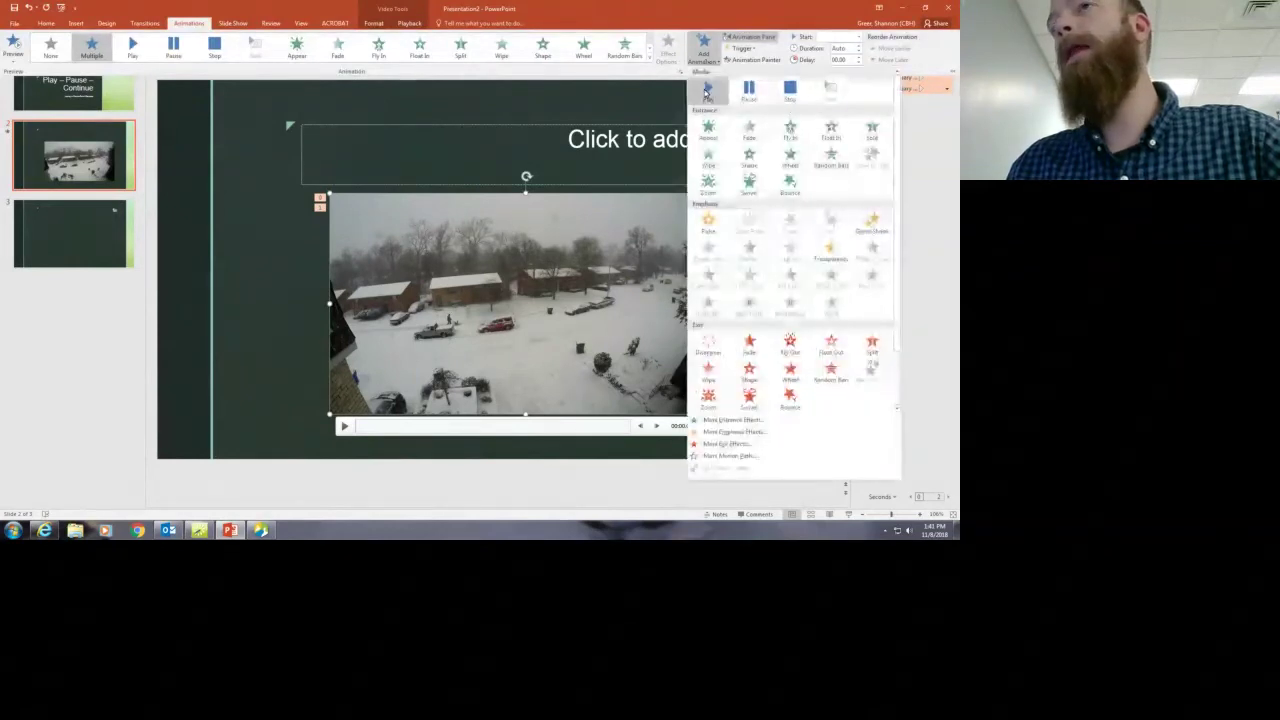
pyautogui.click(706, 91)
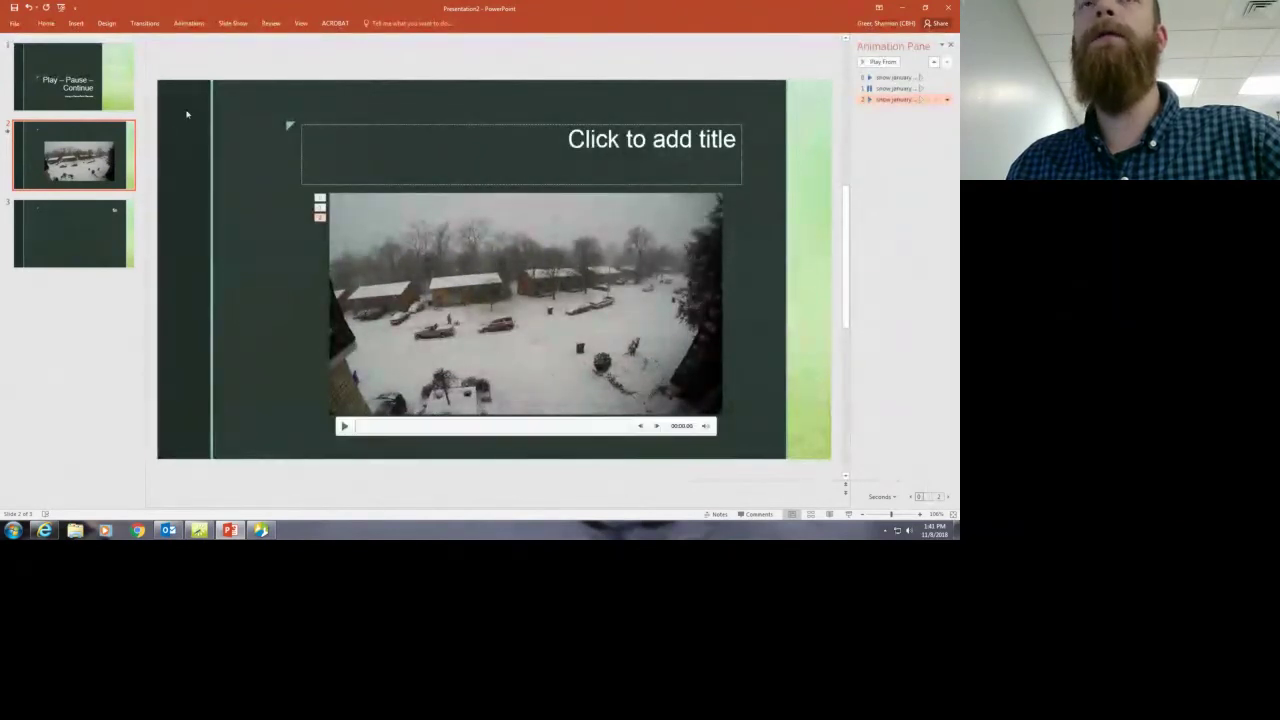
pyautogui.click(188, 22)
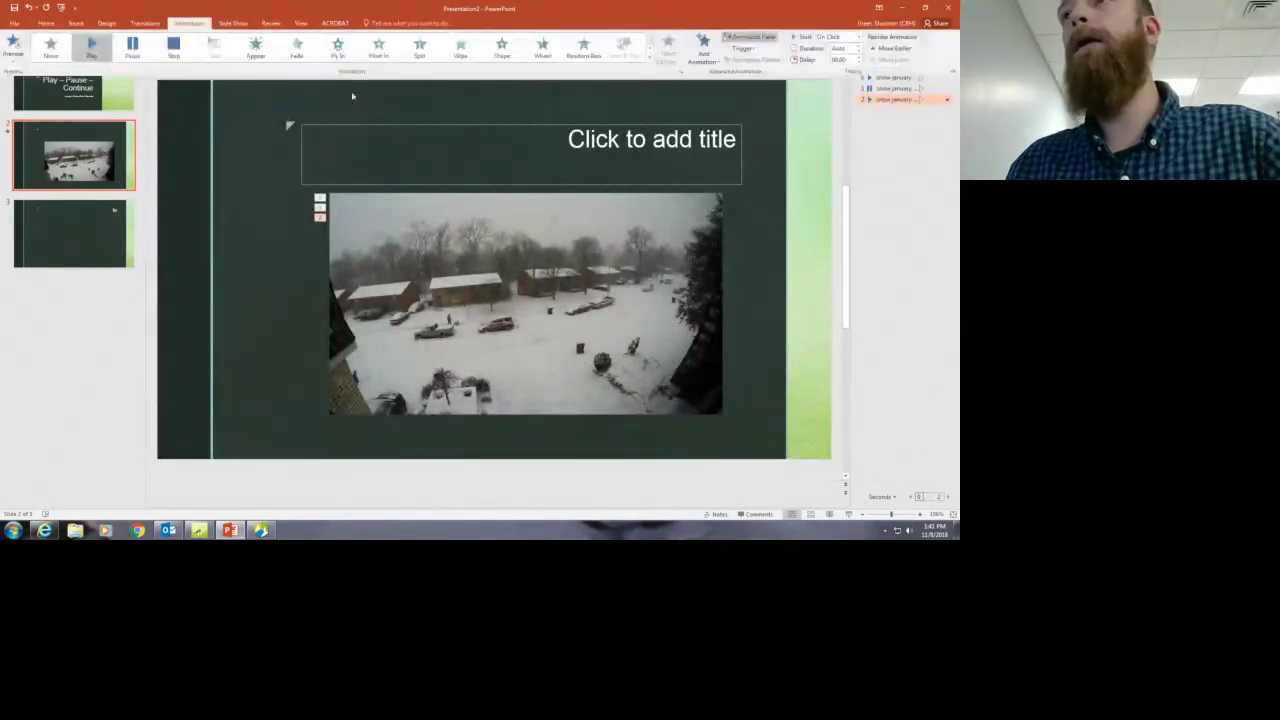
pyautogui.click(703, 45)
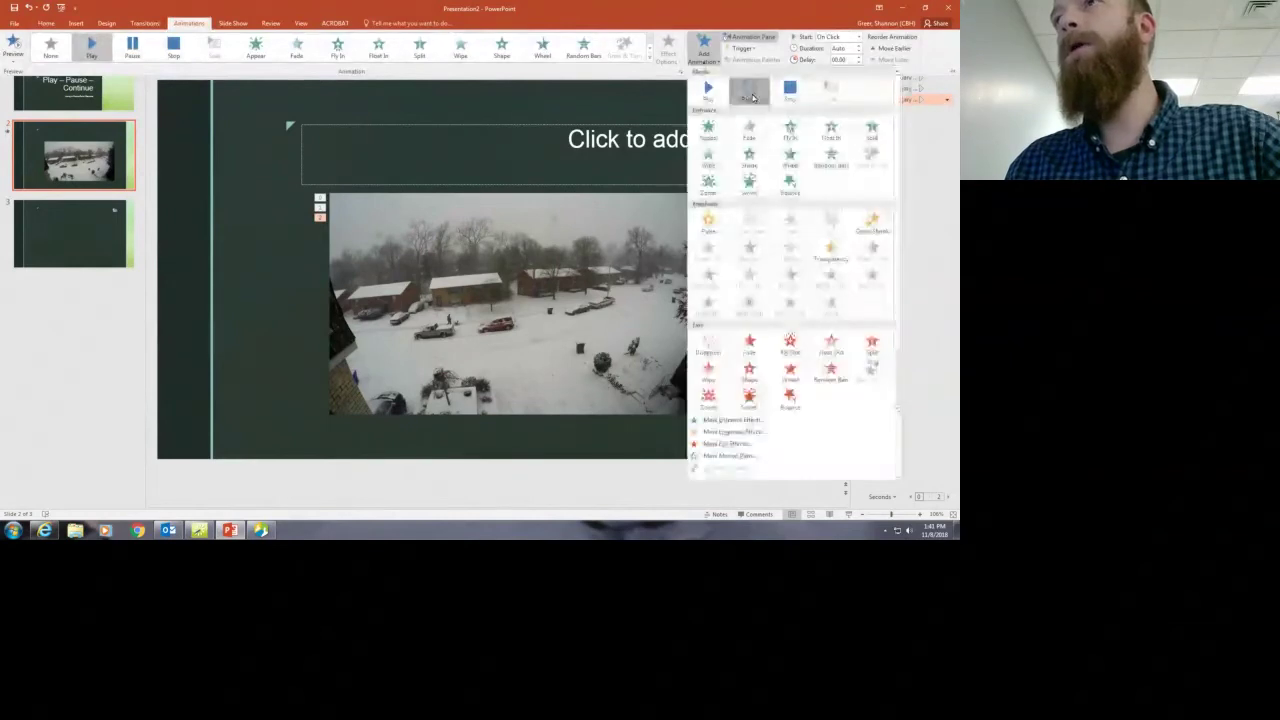
pyautogui.click(750, 90)
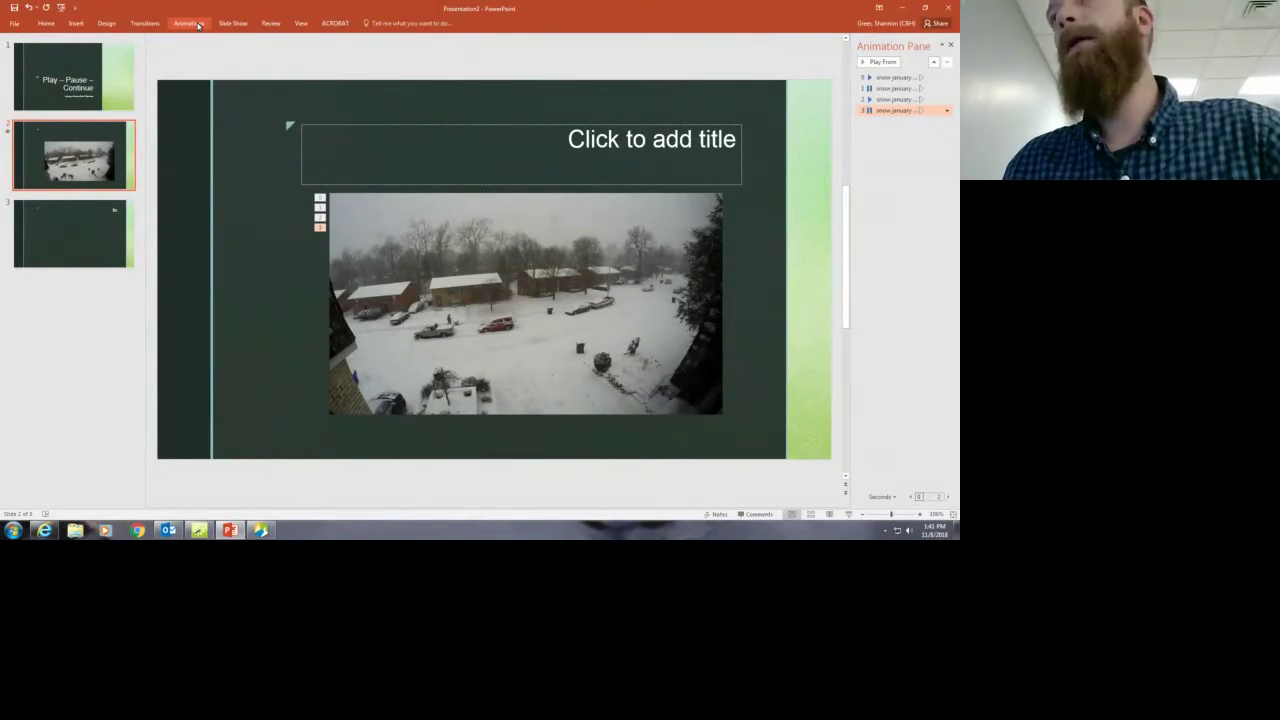
pyautogui.click(198, 25)
pyautogui.click(700, 55)
pyautogui.click(710, 101)
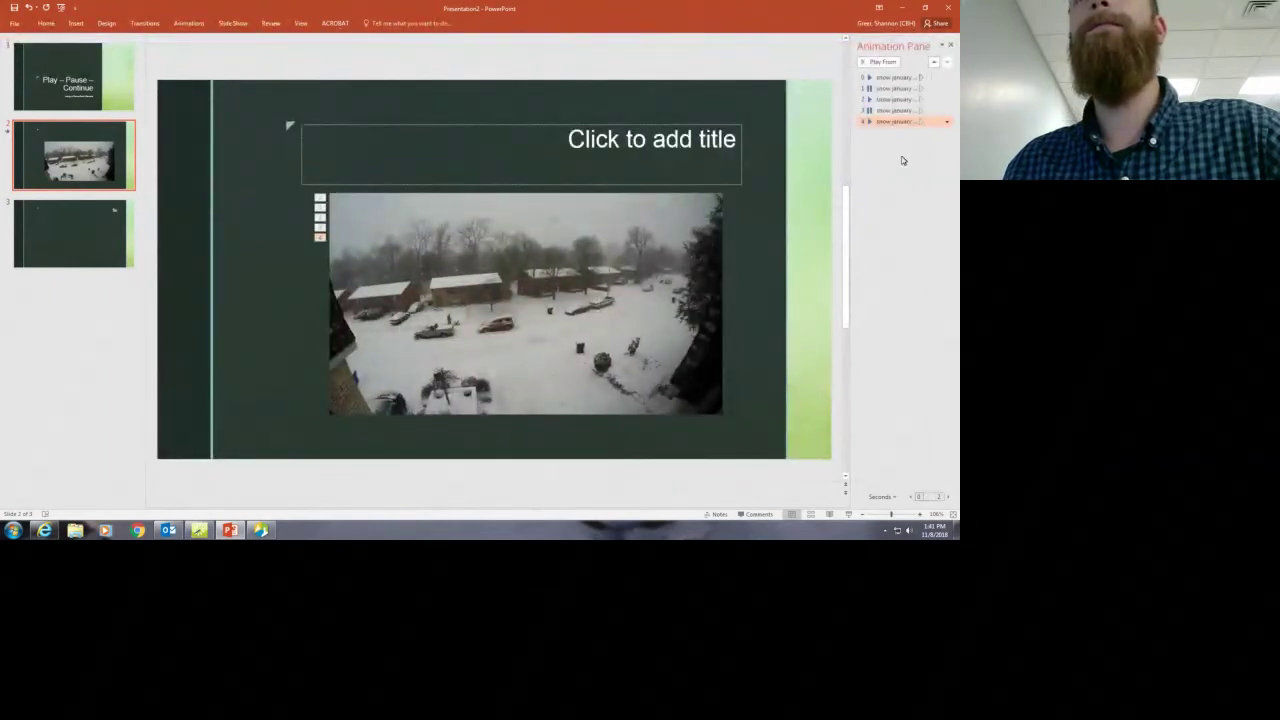
# Add another Pause effect and a final Play effect to the snow video
pyautogui.click(362, 251)
pyautogui.click(189, 23)
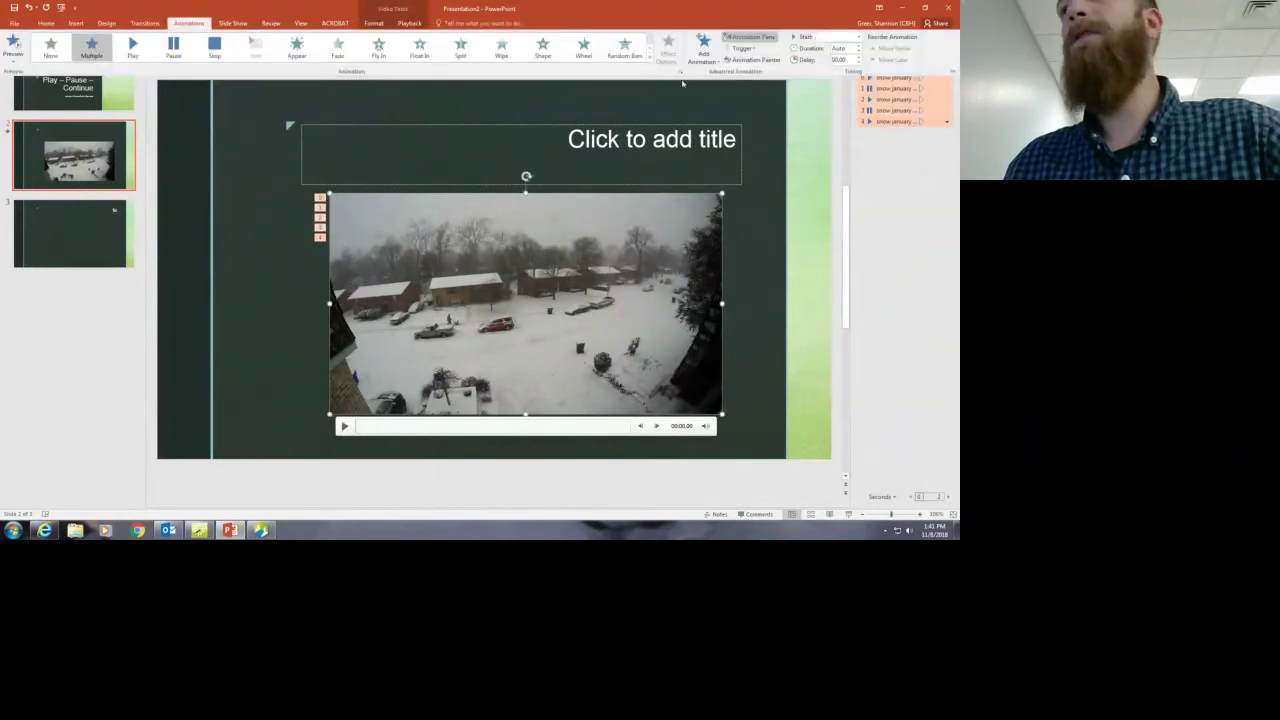
pyautogui.click(703, 48)
pyautogui.click(749, 88)
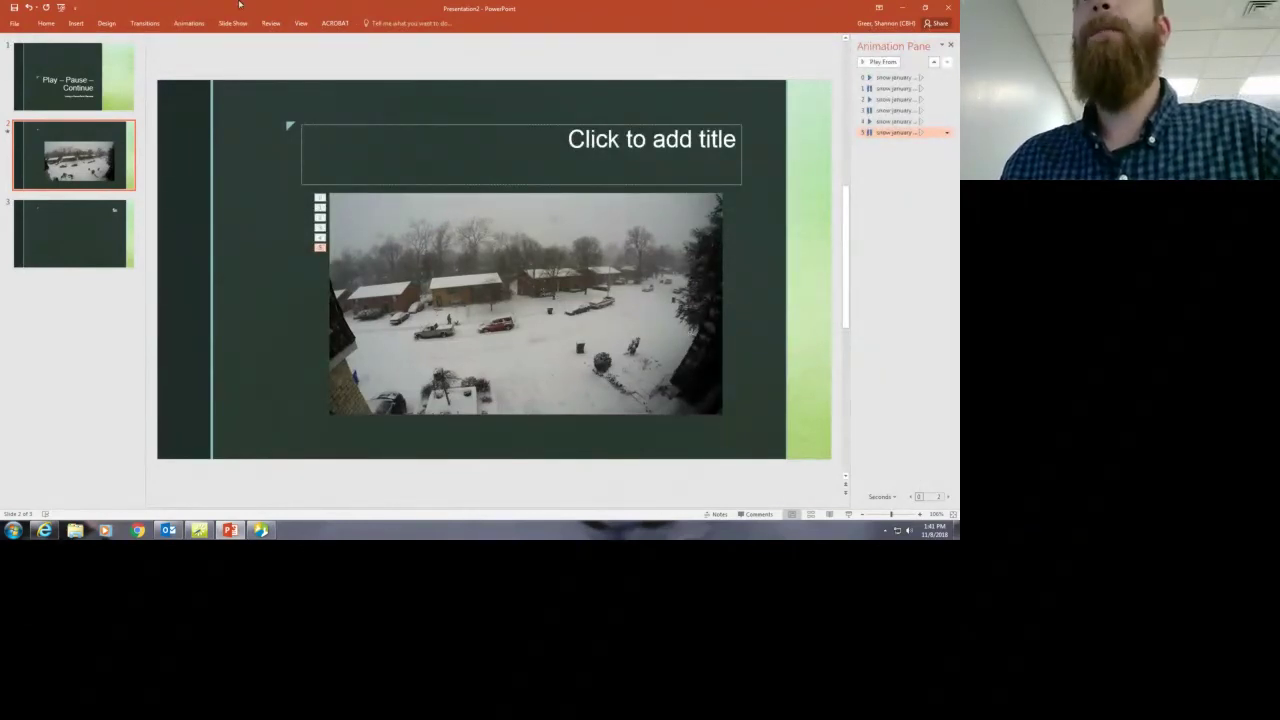
pyautogui.click(487, 290)
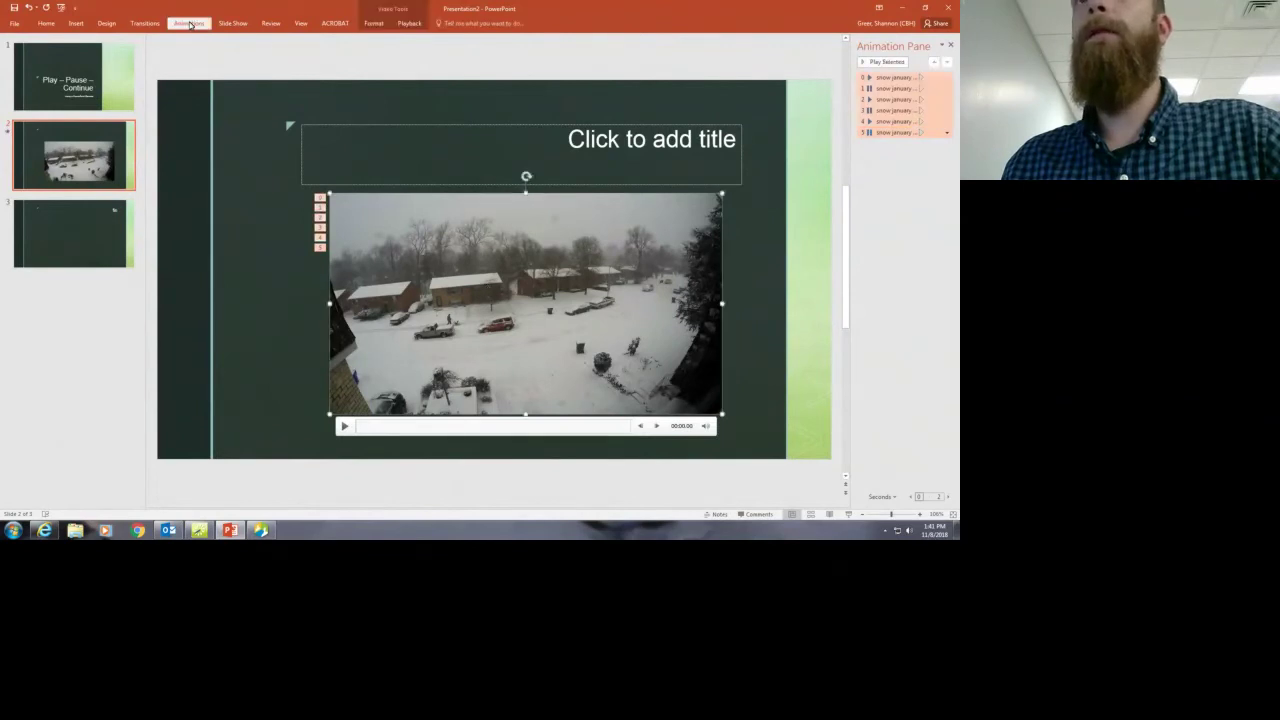
pyautogui.click(190, 24)
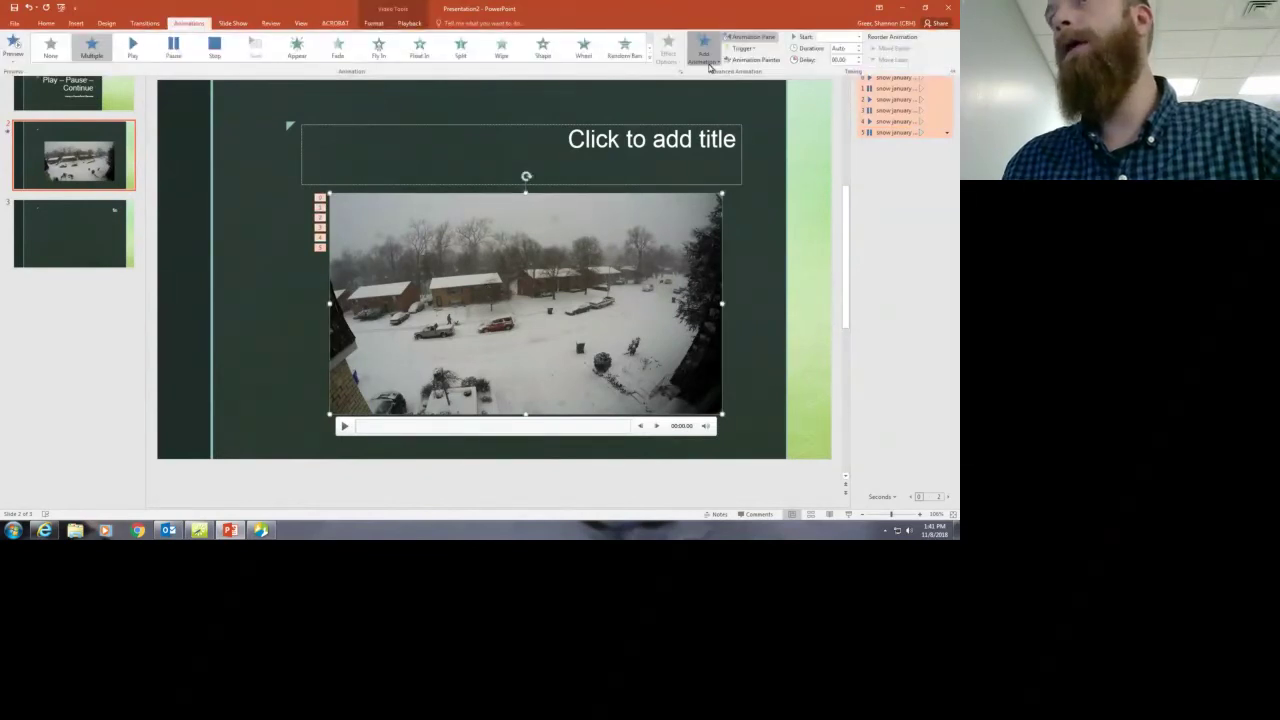
pyautogui.click(705, 50)
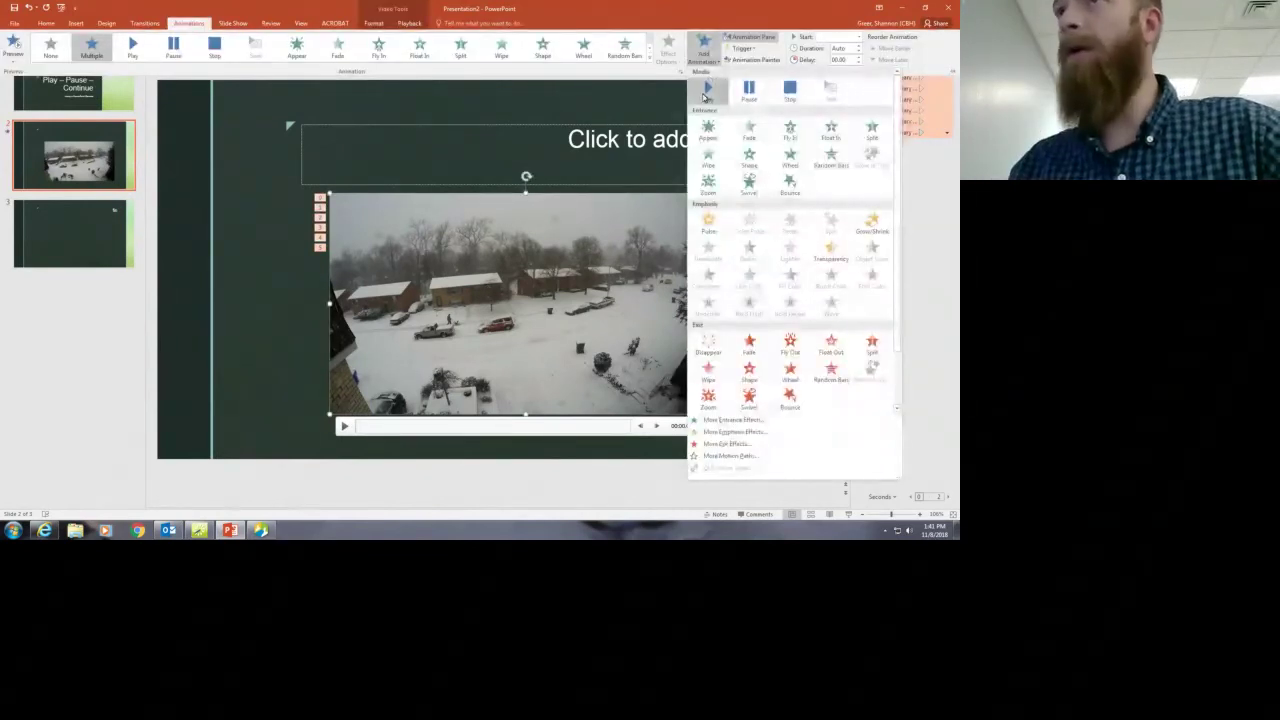
pyautogui.click(706, 93)
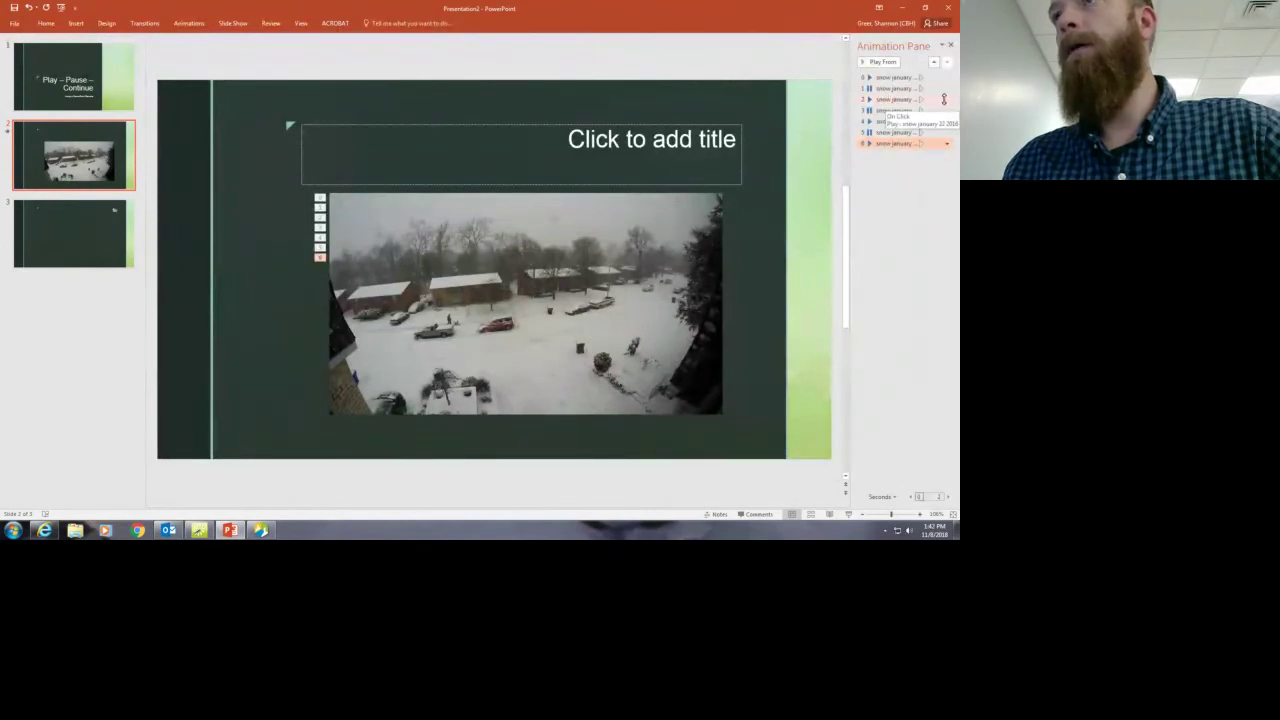
pyautogui.click(944, 99)
# Set Play effects 2 and 4 to resume From last position
pyautogui.click(946, 99)
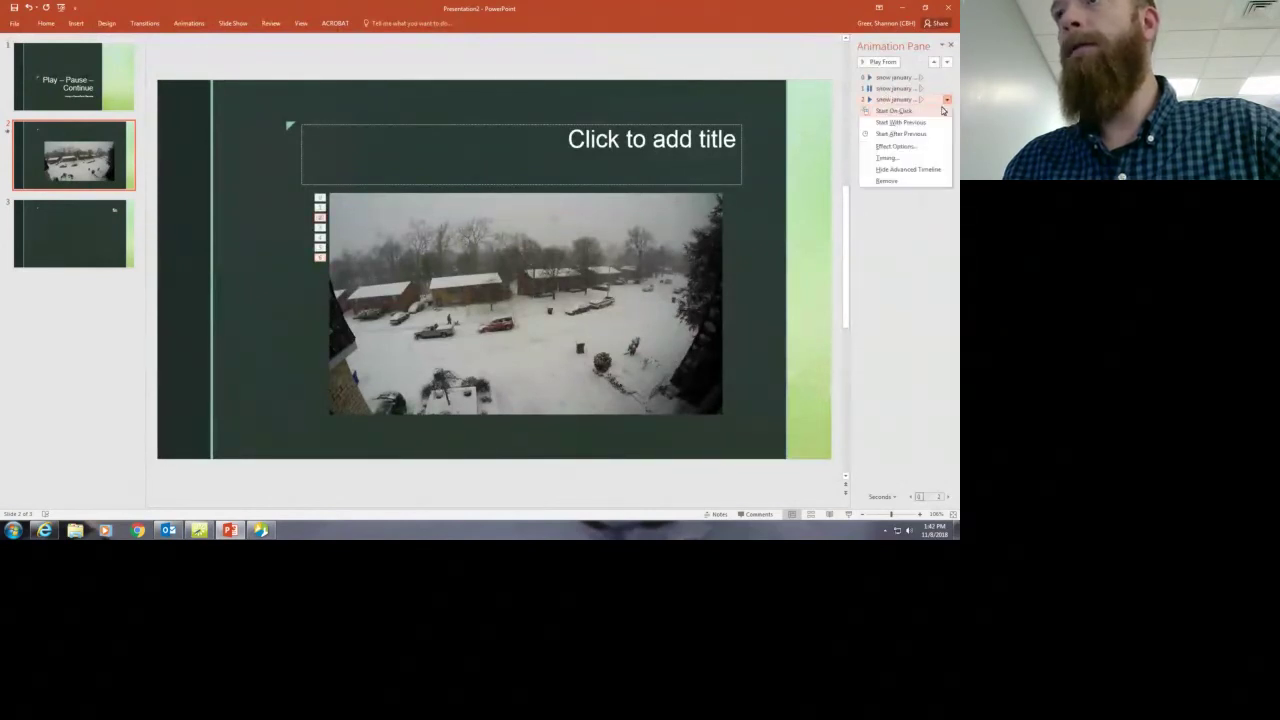
pyautogui.click(905, 148)
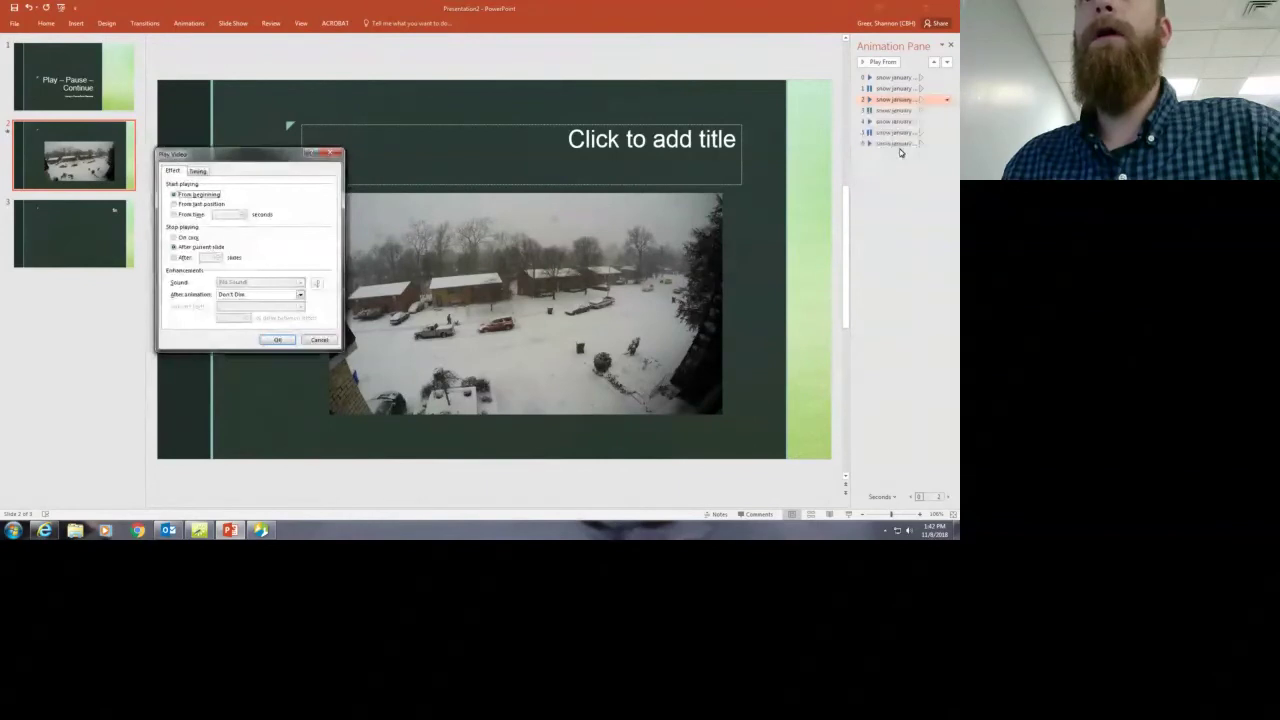
pyautogui.click(174, 204)
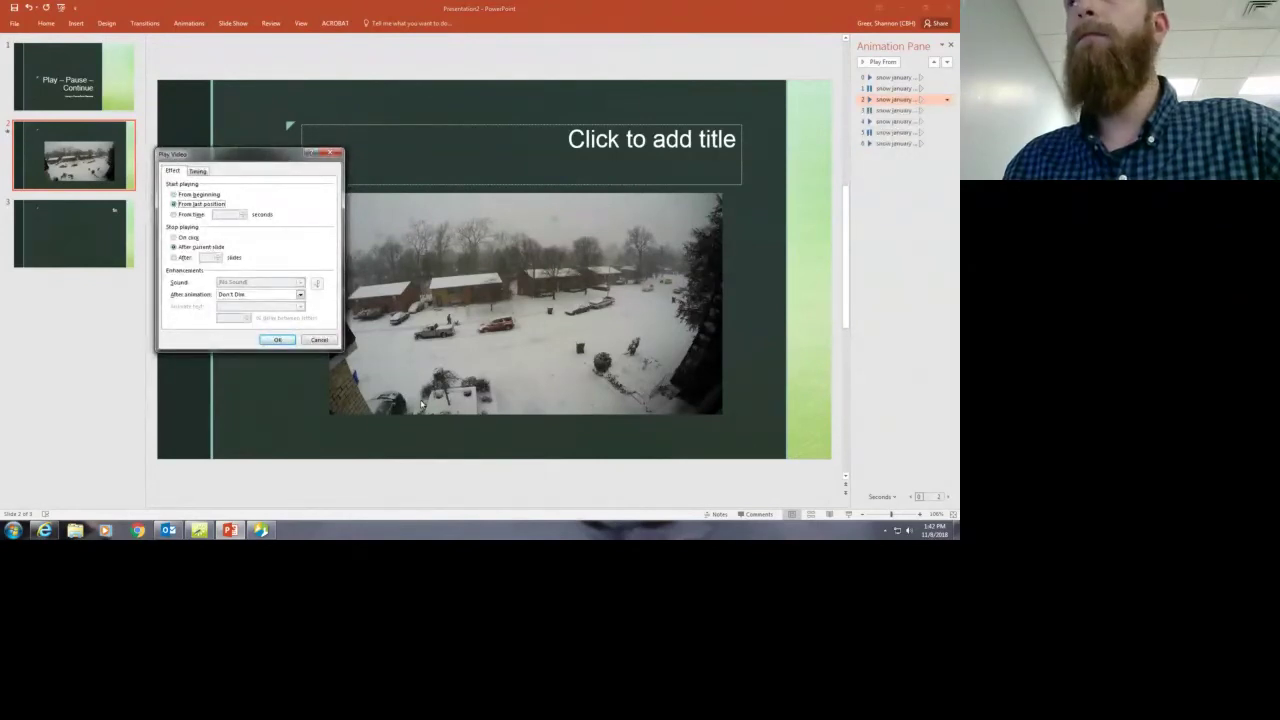
pyautogui.click(278, 340)
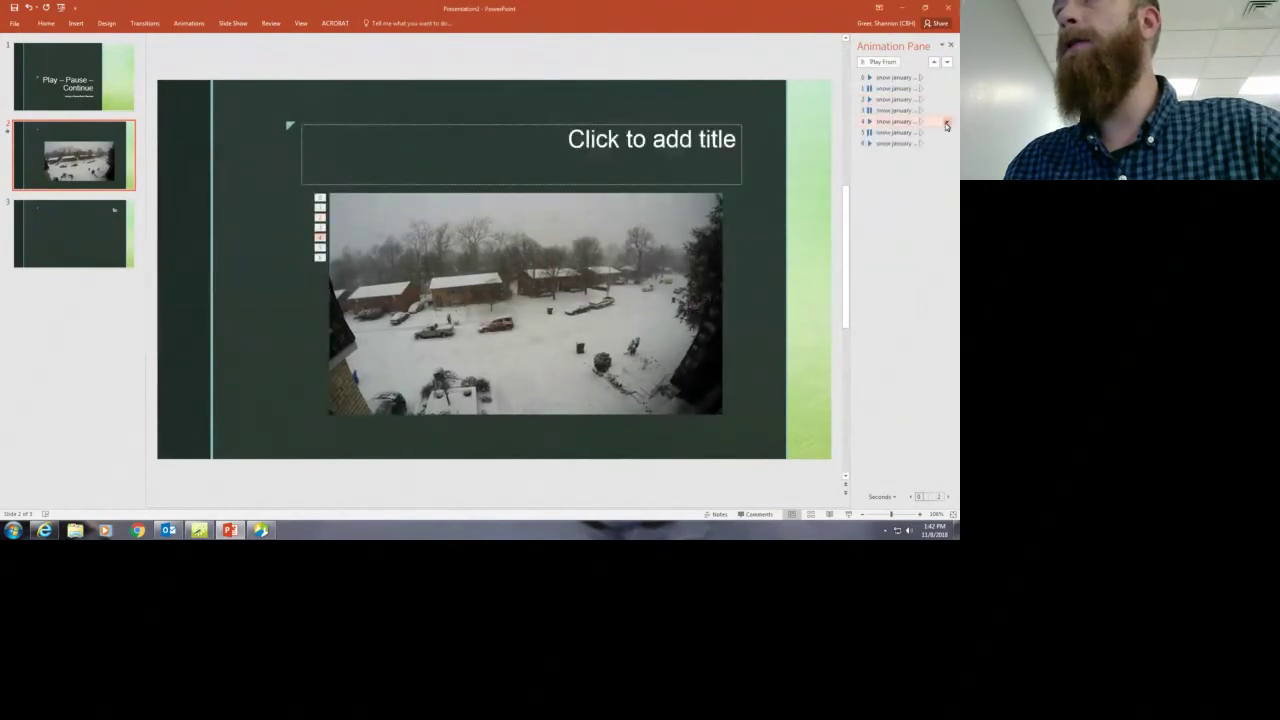
pyautogui.click(946, 123)
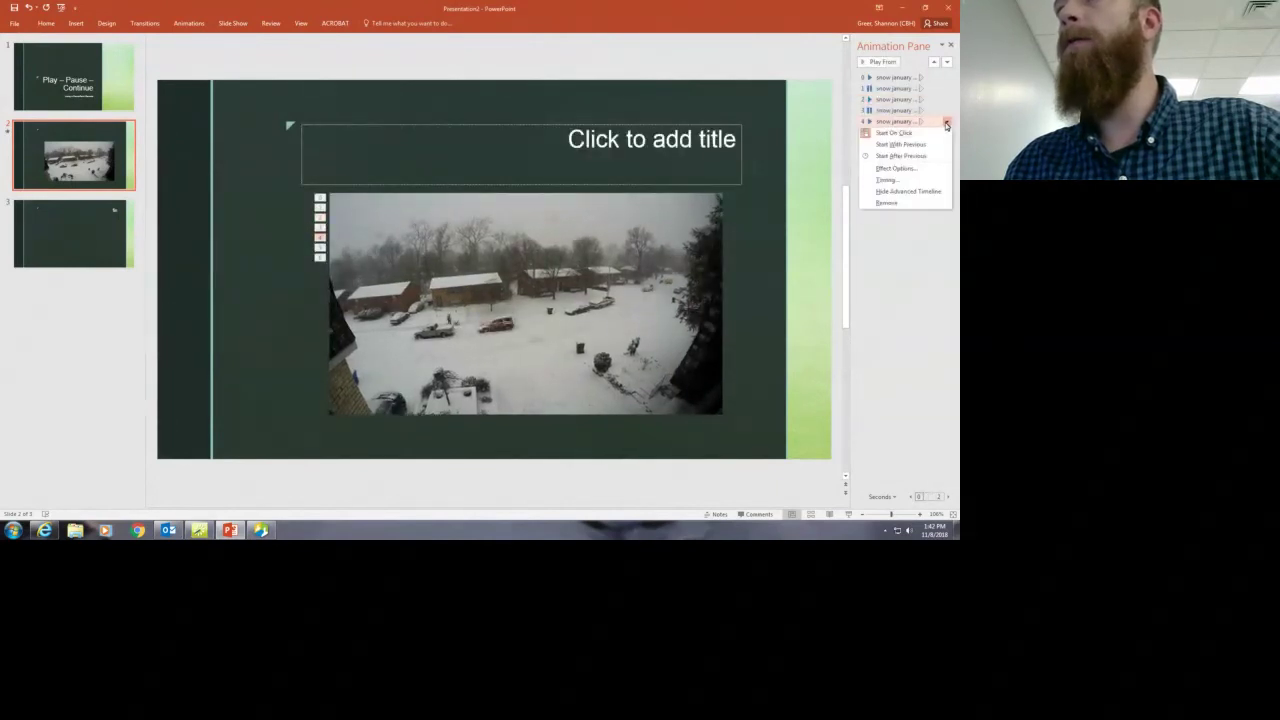
pyautogui.click(896, 168)
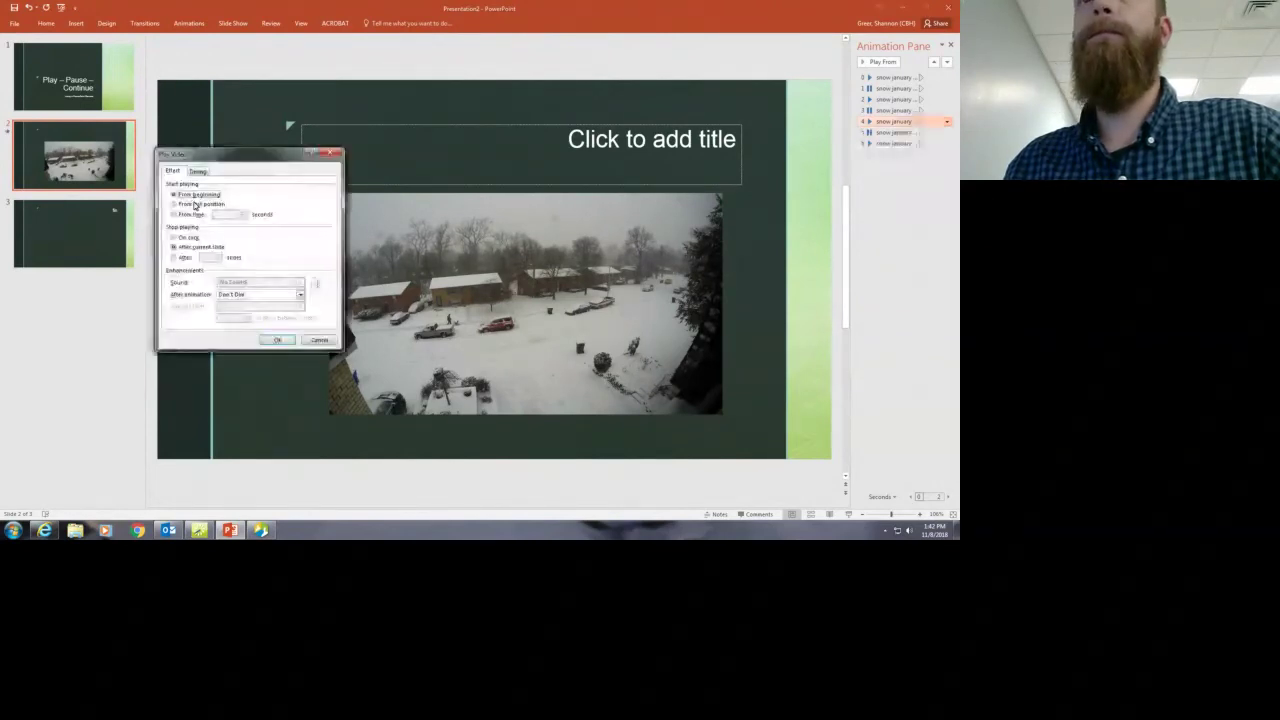
pyautogui.click(180, 204)
pyautogui.click(277, 340)
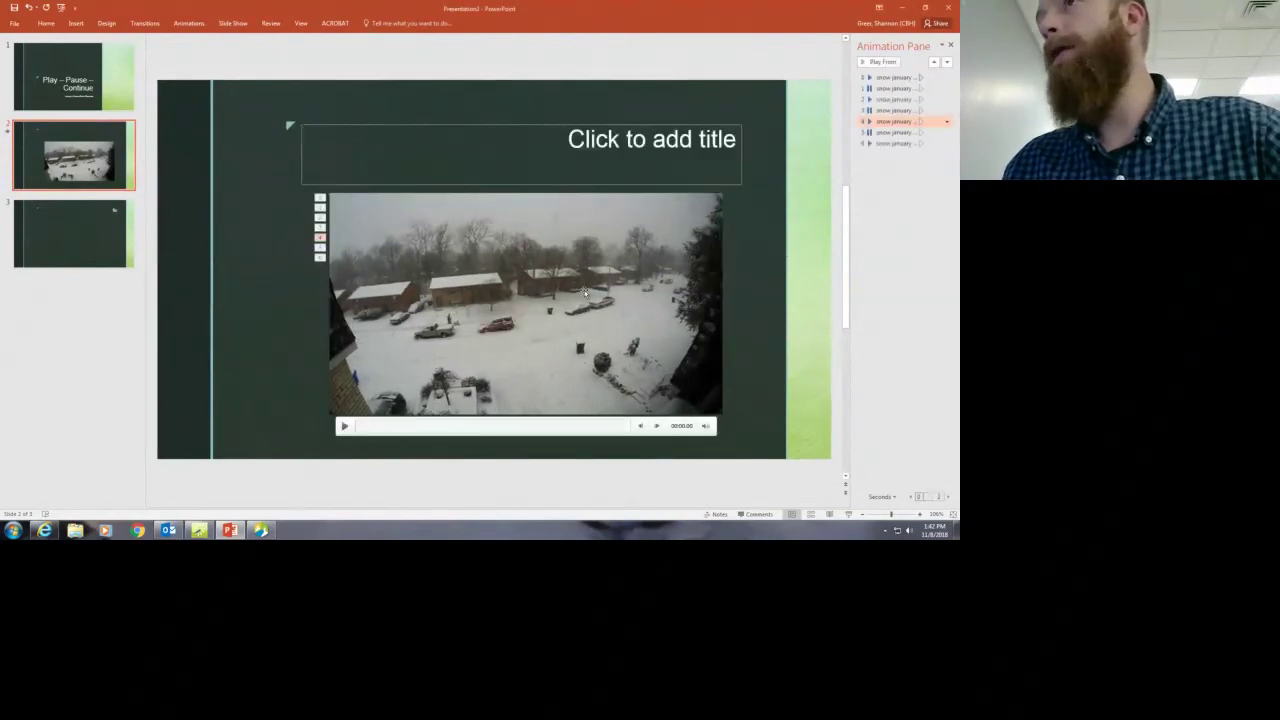
# Set the last Play effect (6) to resume From last position as well
pyautogui.click(900, 143)
pyautogui.click(946, 143)
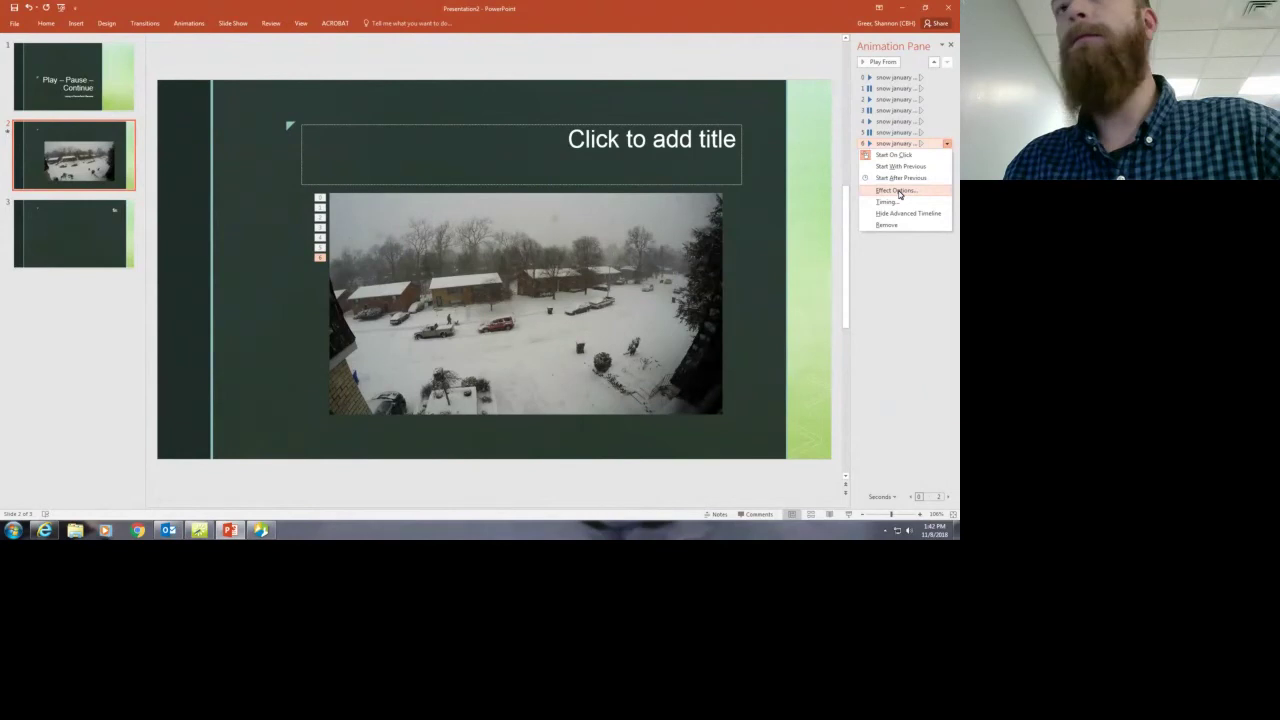
pyautogui.click(899, 192)
pyautogui.click(172, 206)
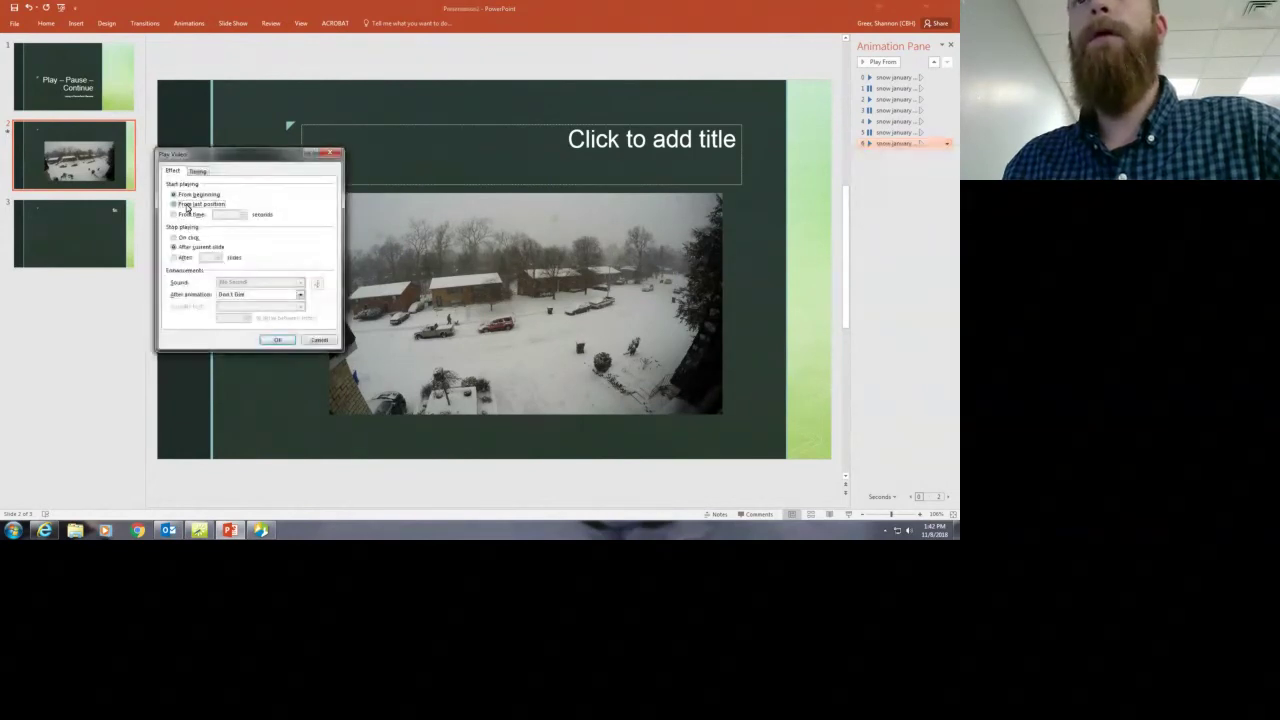
pyautogui.click(277, 341)
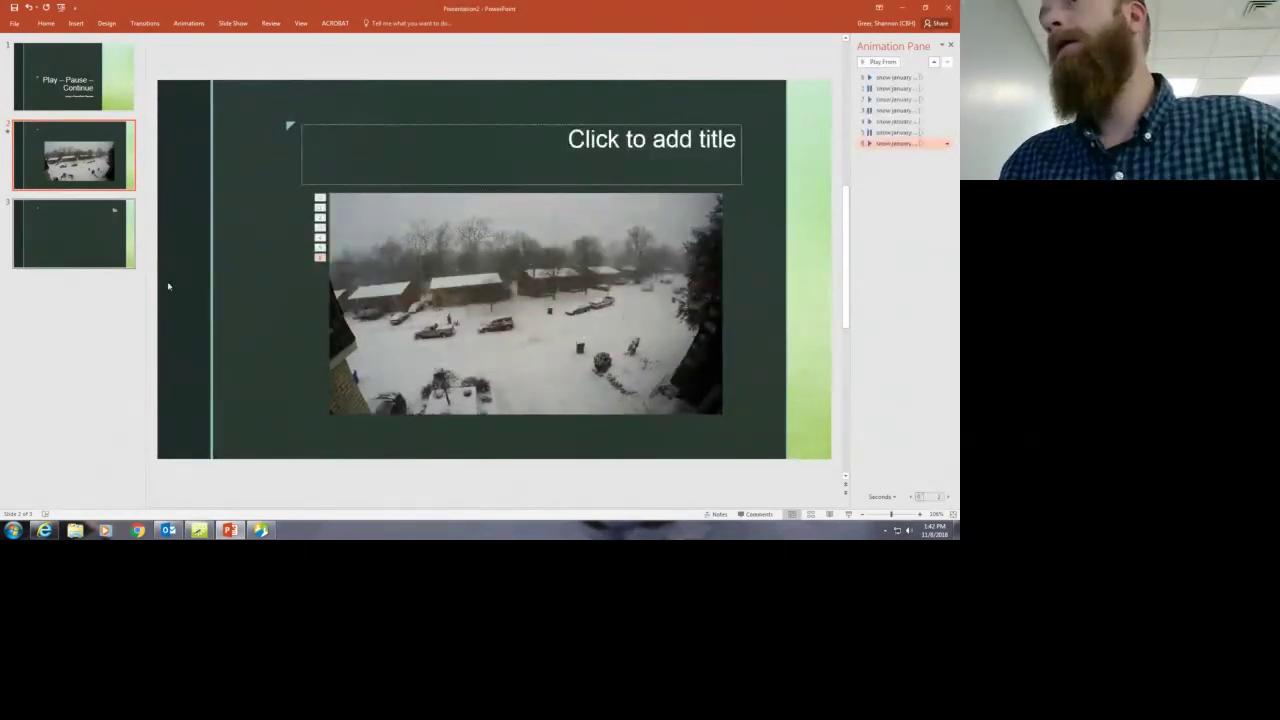
pyautogui.click(890, 214)
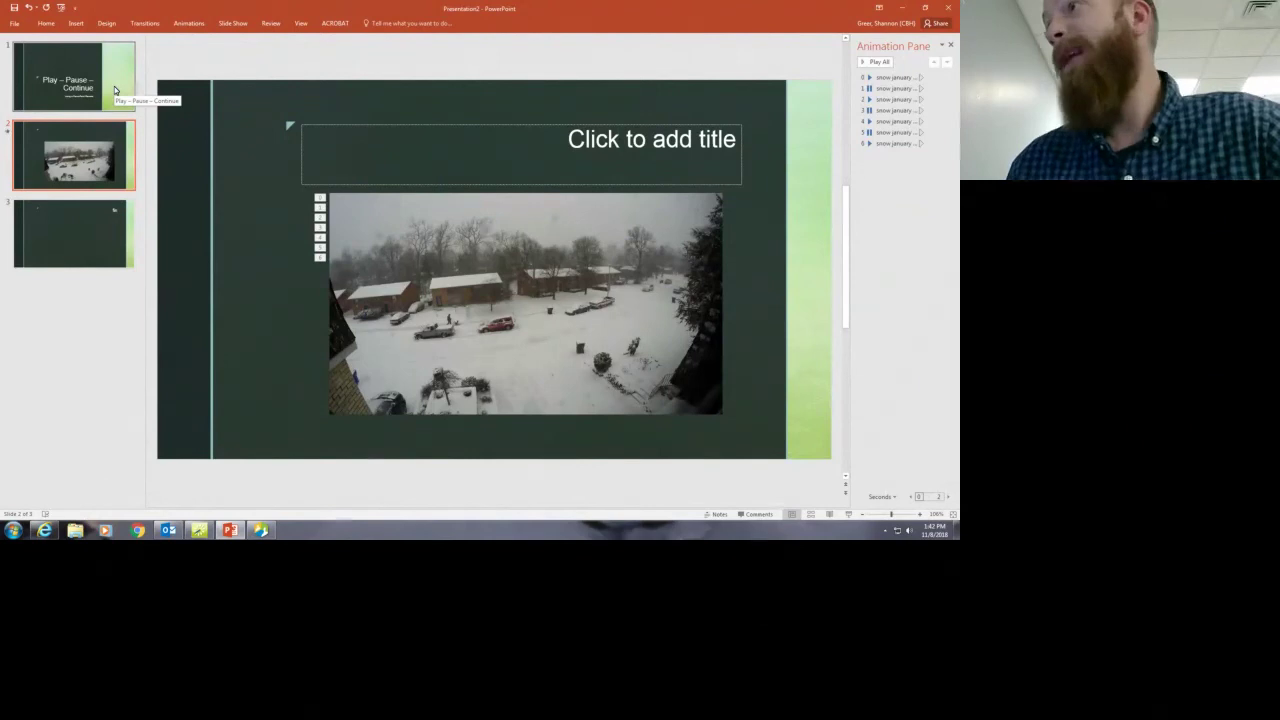
pyautogui.moveTo(603, 386)
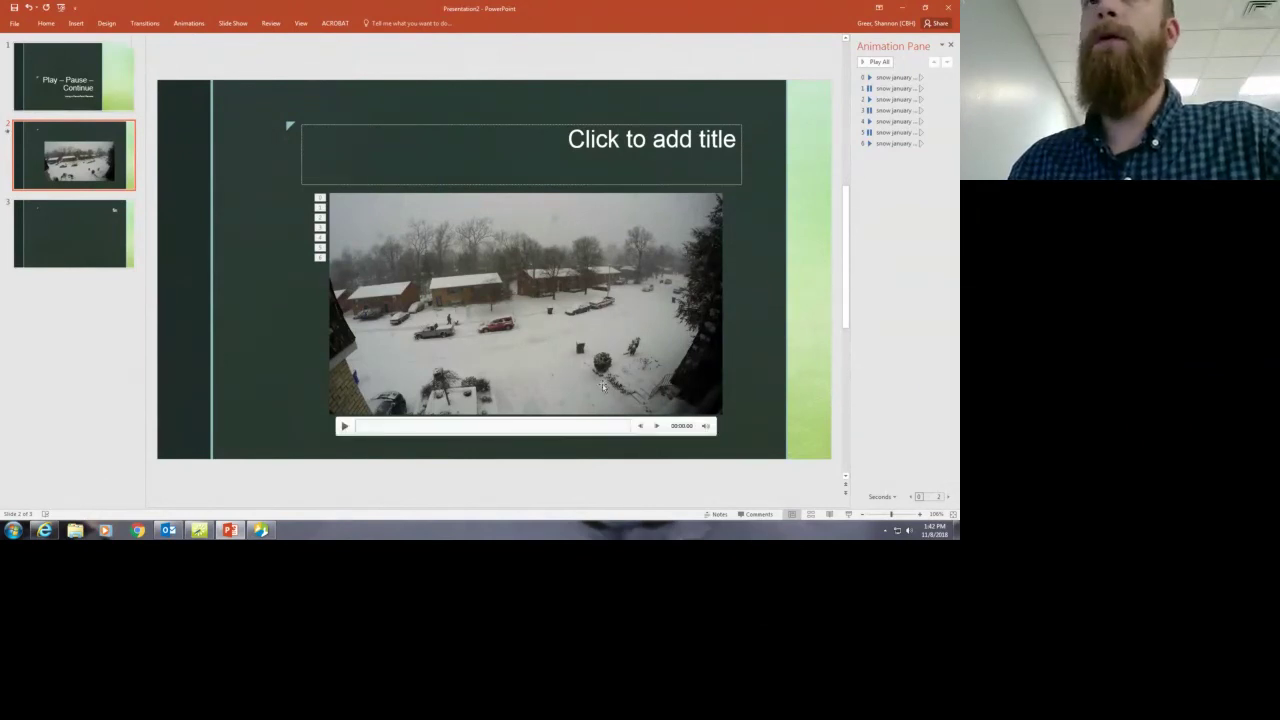
pyautogui.press('pageup')
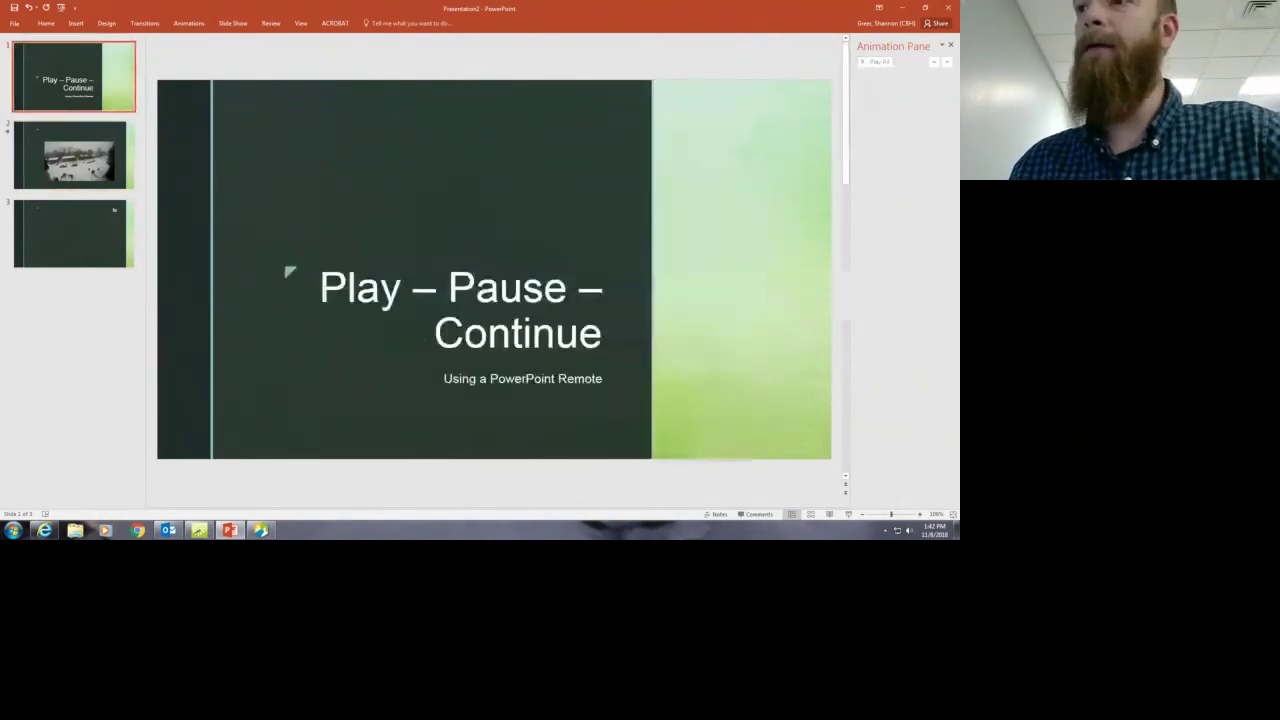
pyautogui.click(849, 514)
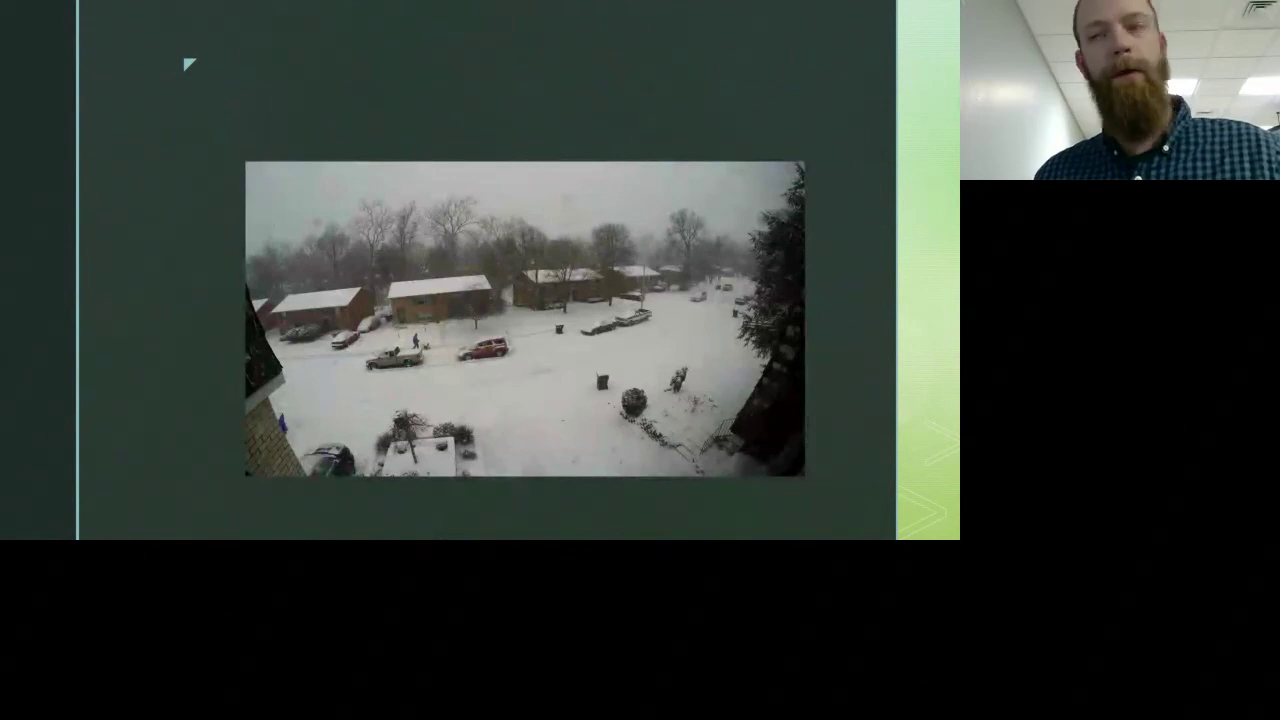
pyautogui.press('Escape')
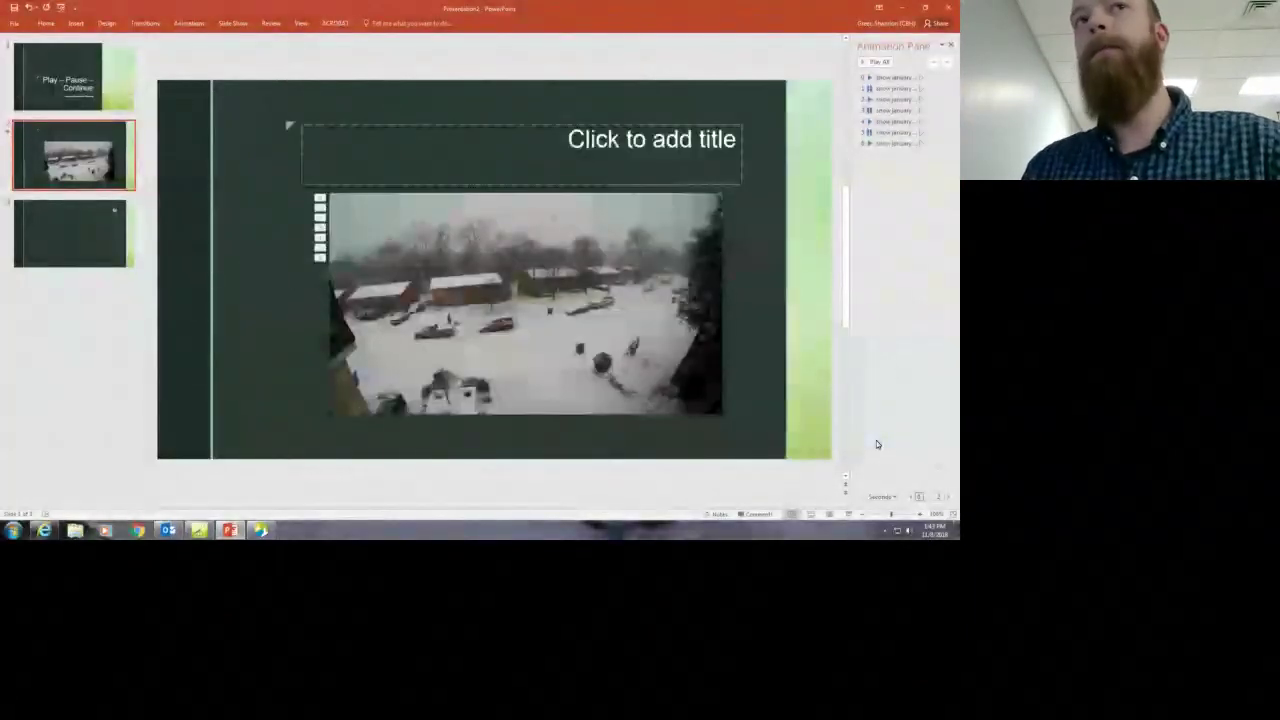
# Return to the title slide and start the slide show with F5
pyautogui.press('pageup')
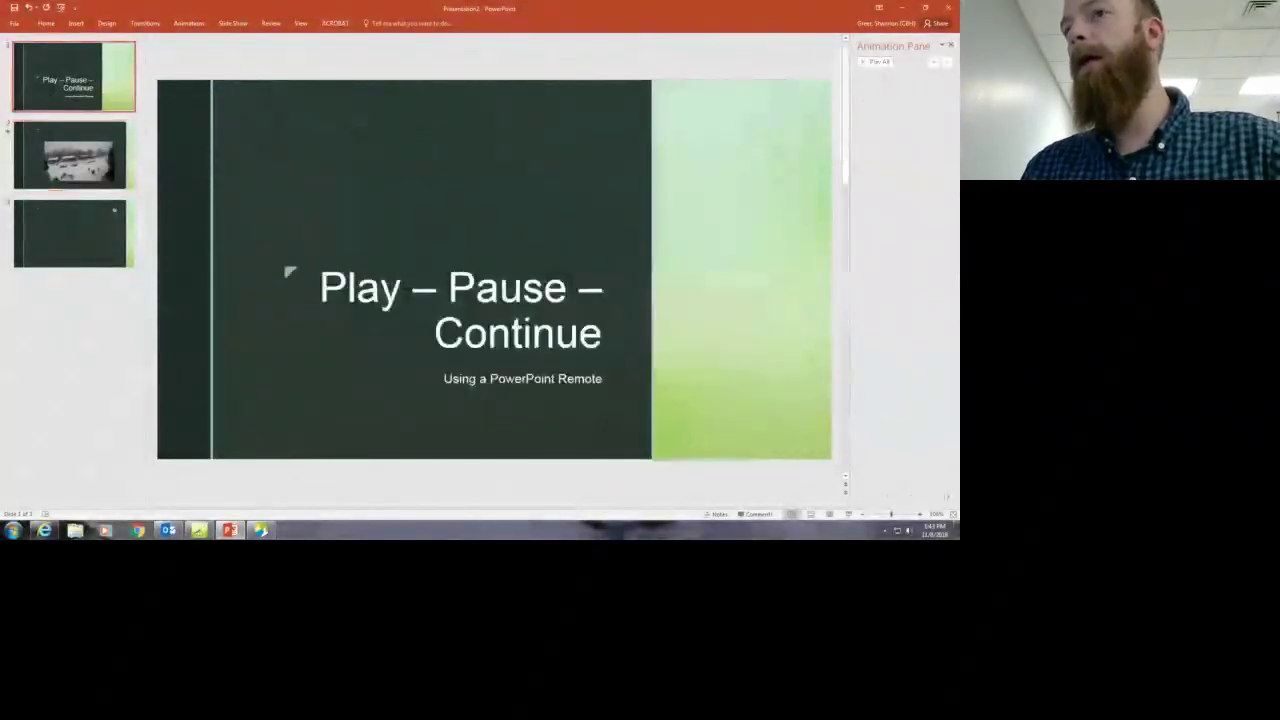
pyautogui.press('F5')
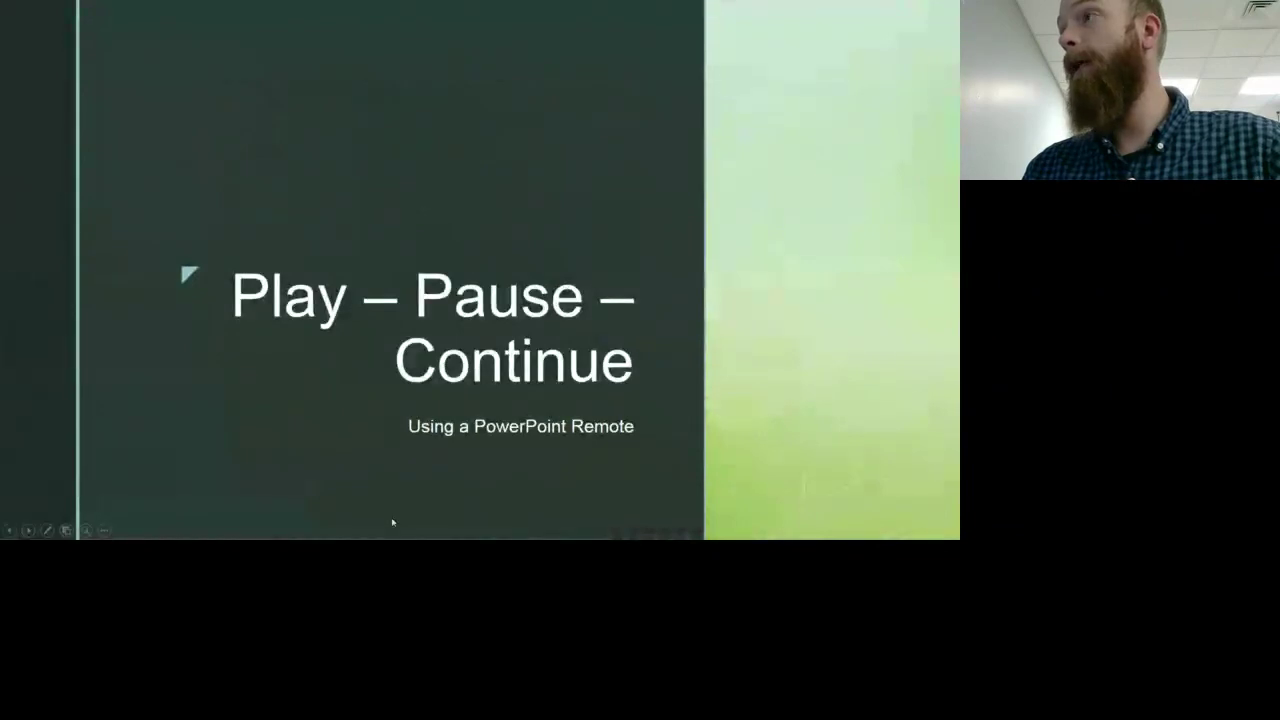